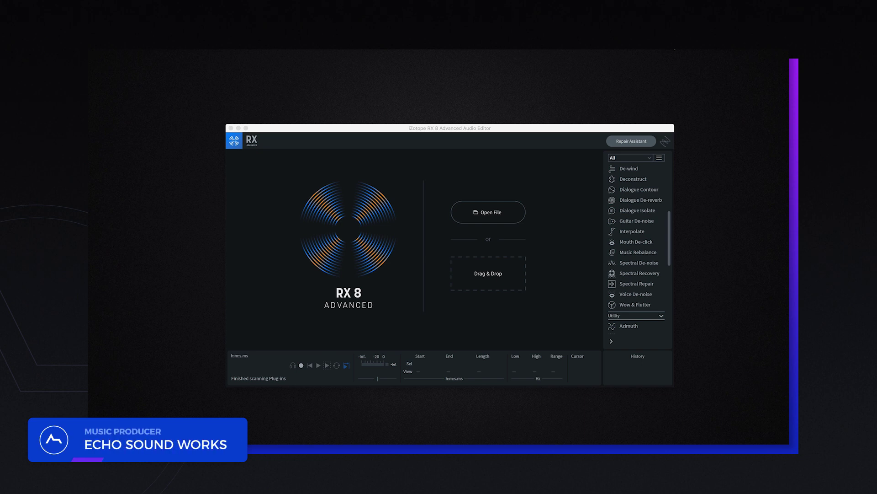
Load the piano WAV and open Wow & Flutter, browsing its presets and wow curve
left_click_drag(421, 299, 539, 257)
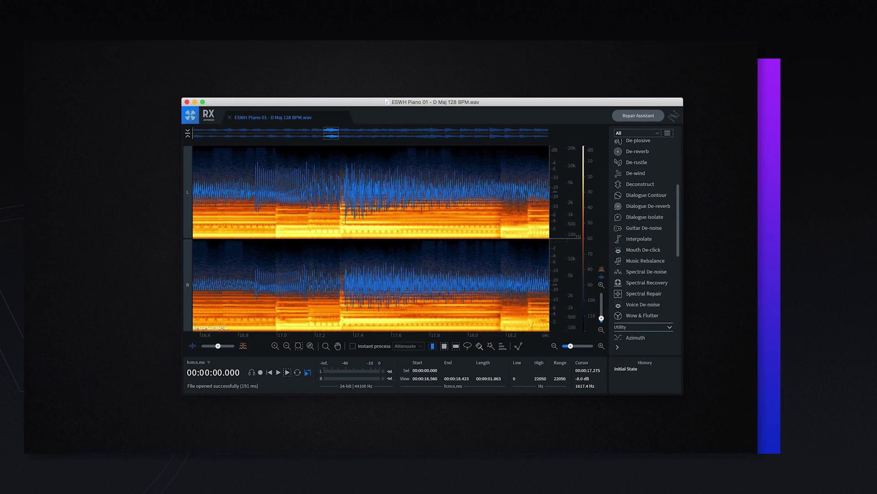
scroll(536, 231, "down", 3)
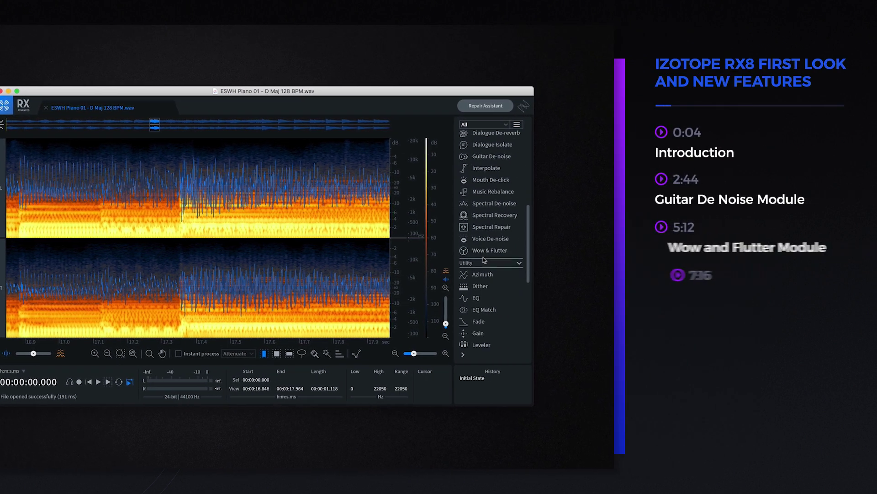
left_click(518, 250)
left_click_drag(69, 206, 276, 177)
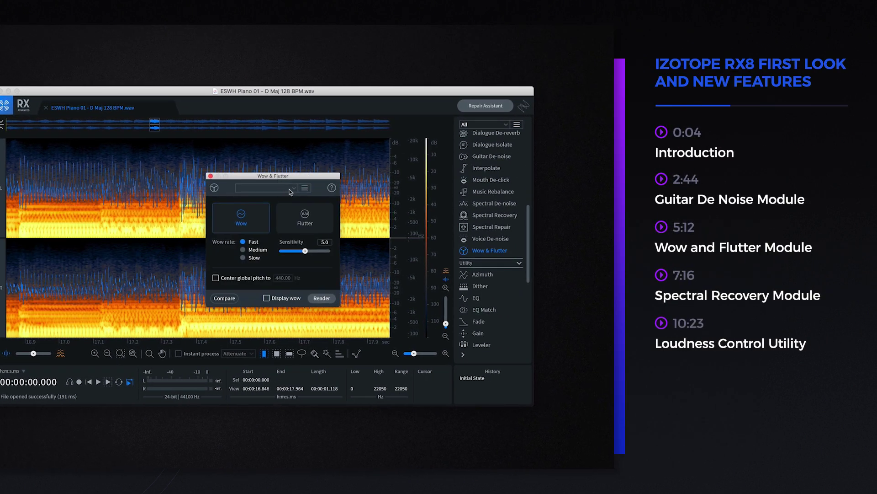
left_click(305, 188)
left_click(282, 208)
left_click(267, 298)
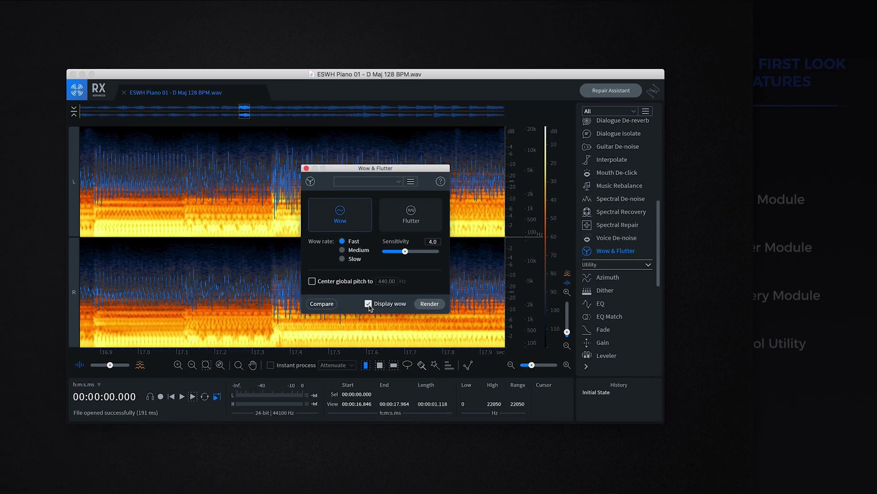
left_click(369, 303)
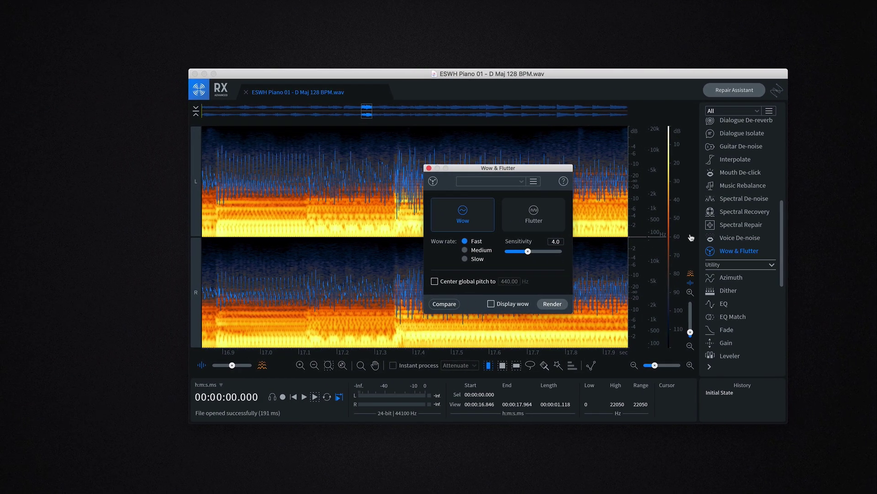
Preview De-crackle on the piano with amplitude skew -7.1 and strength 3.9
scroll(618, 235, "up", 4)
scroll(740, 239, "up", 3)
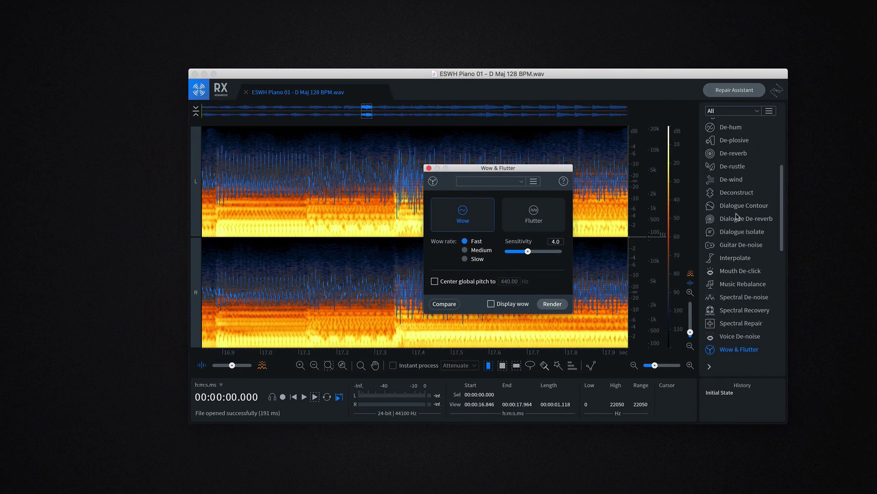
scroll(731, 206, "up", 3)
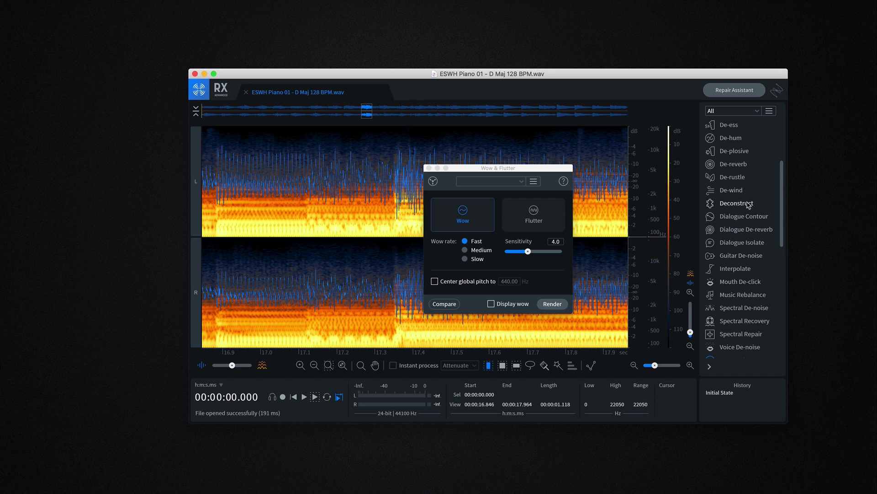
scroll(730, 209, "up", 1)
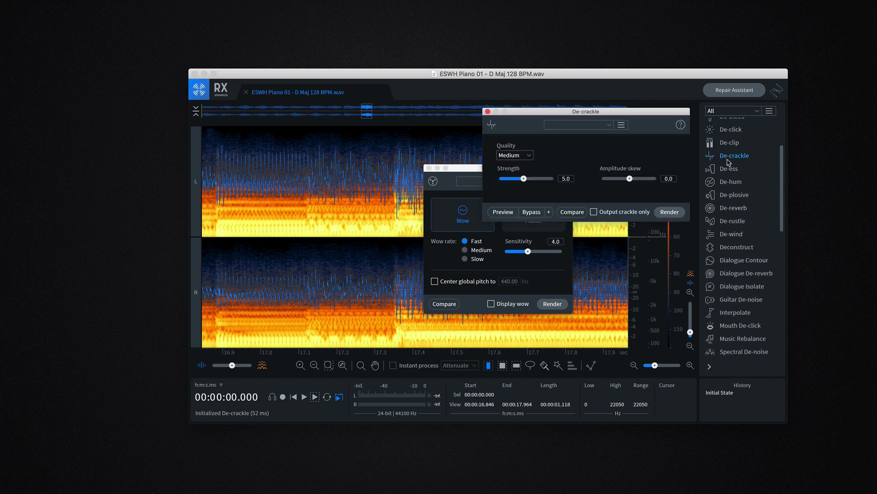
left_click(734, 156)
left_click_drag(615, 113, 335, 140)
left_click_drag(348, 205, 328, 204)
left_click_drag(243, 204, 235, 205)
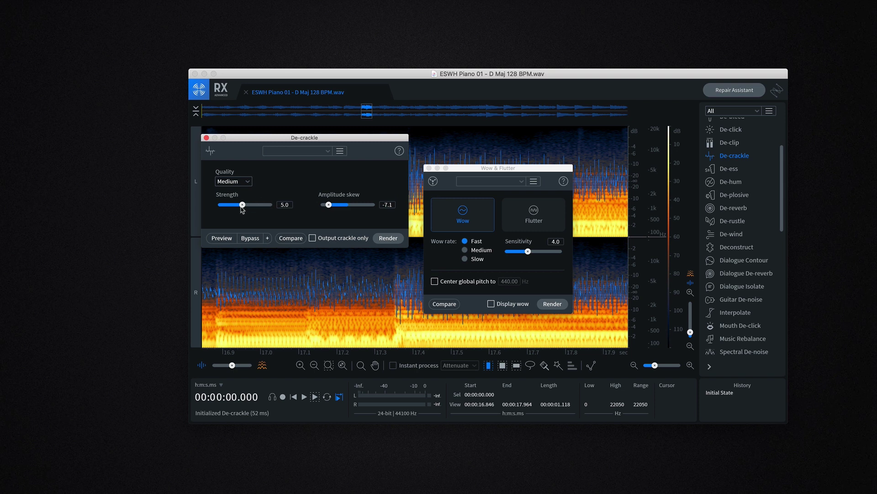
left_click(222, 239)
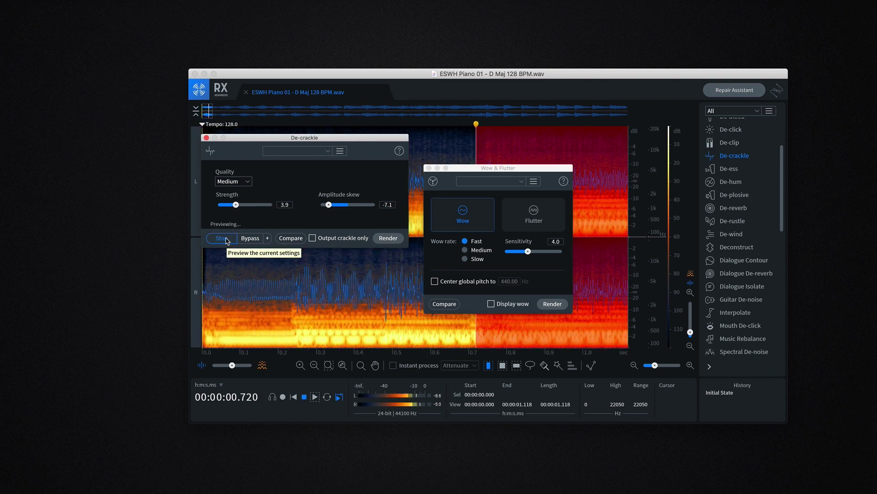
left_click(223, 238)
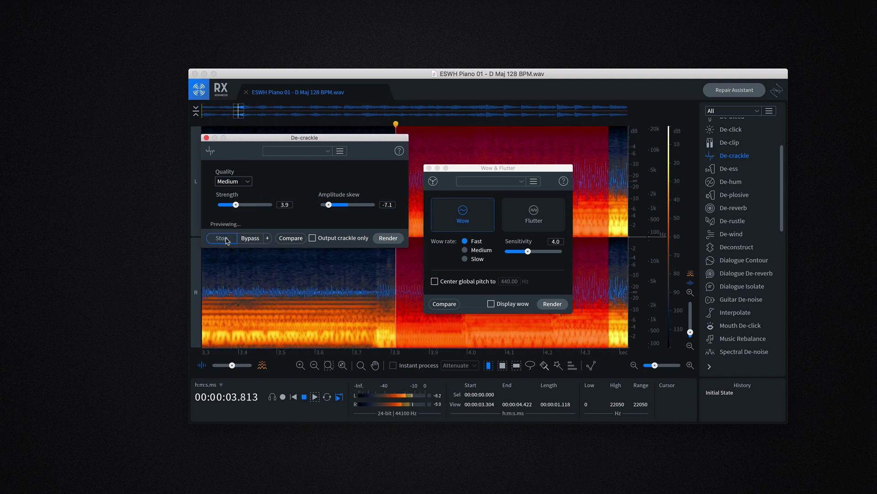
Open De-click, then De-clip, and move the De-clip window to the left
scroll(749, 192, "up", 3)
left_click(731, 193)
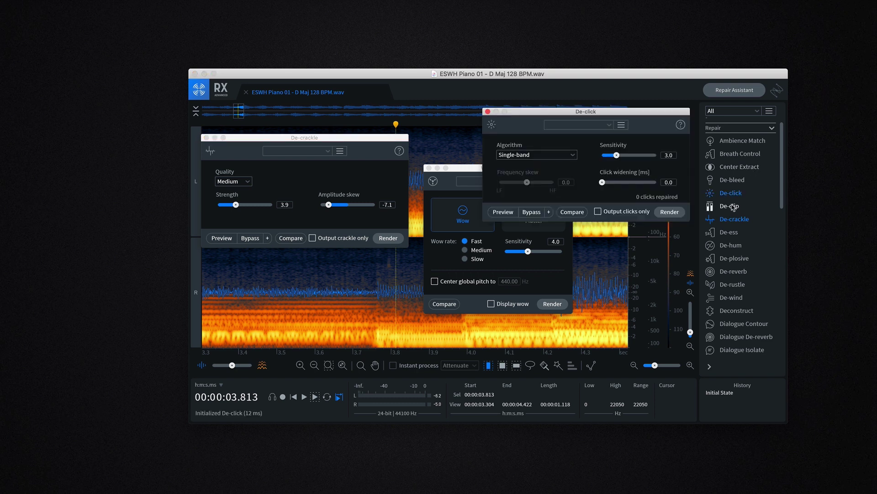
left_click(729, 205)
left_click_drag(525, 116, 299, 159)
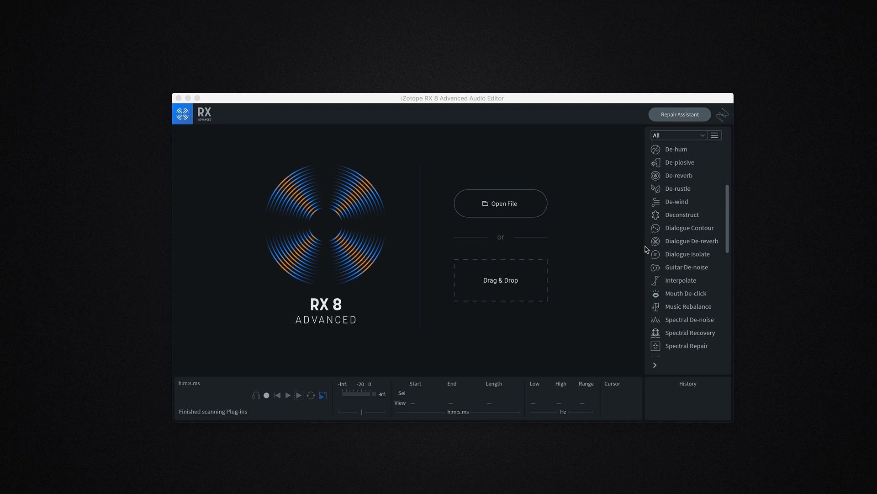
Open Guitar De-noise, showing Squeak at sensitivity 3.0 and reduction 4.0
scroll(658, 245, "up", 3)
scroll(661, 245, "down", 1)
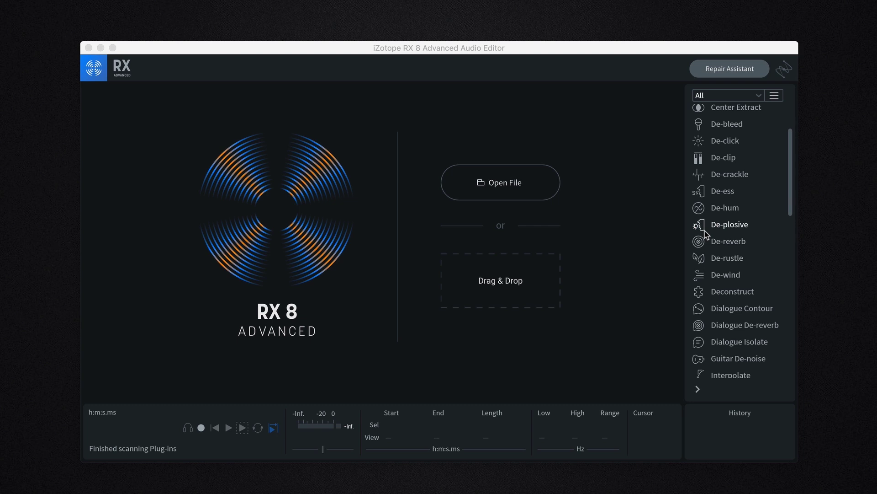
scroll(720, 243, "down", 4)
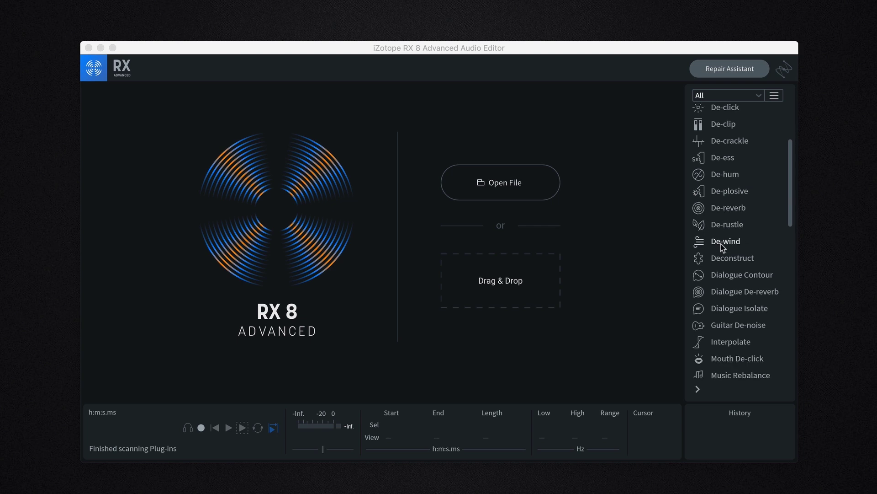
left_click(733, 287)
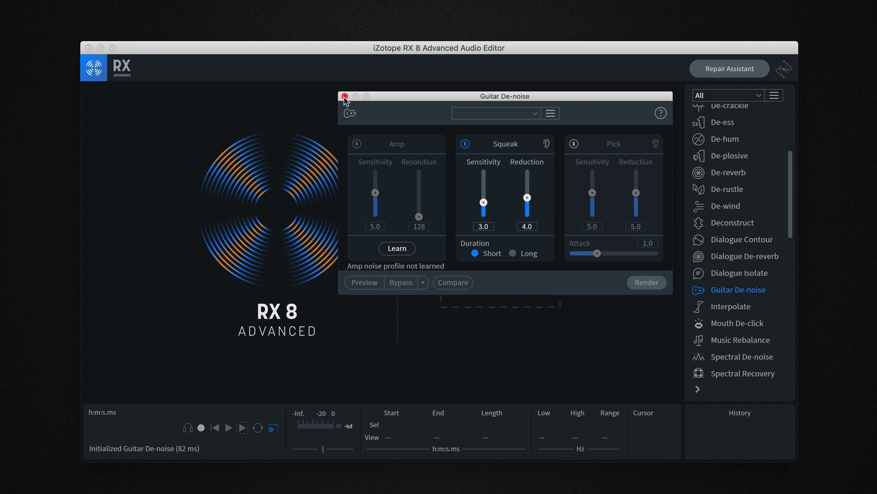
Scroll down the module list toward Spectral Recovery
scroll(734, 281, "down", 1)
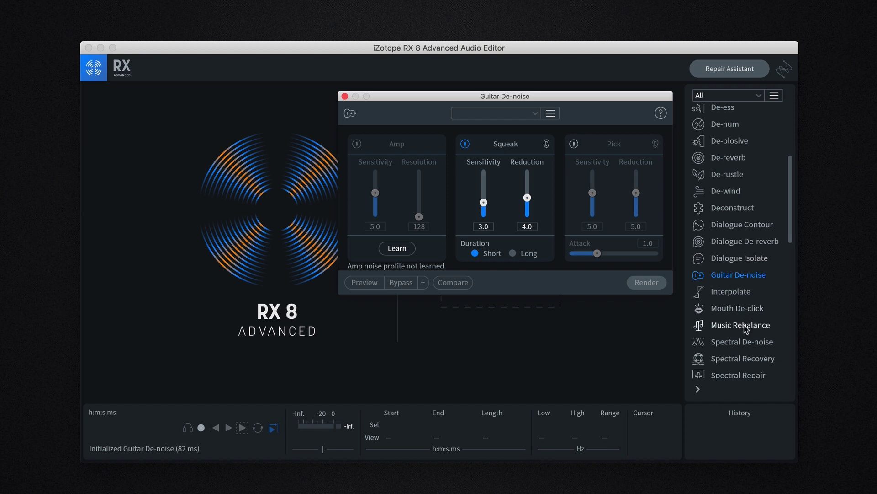
Open Spectral Recovery and scroll further down the module list
left_click(749, 361)
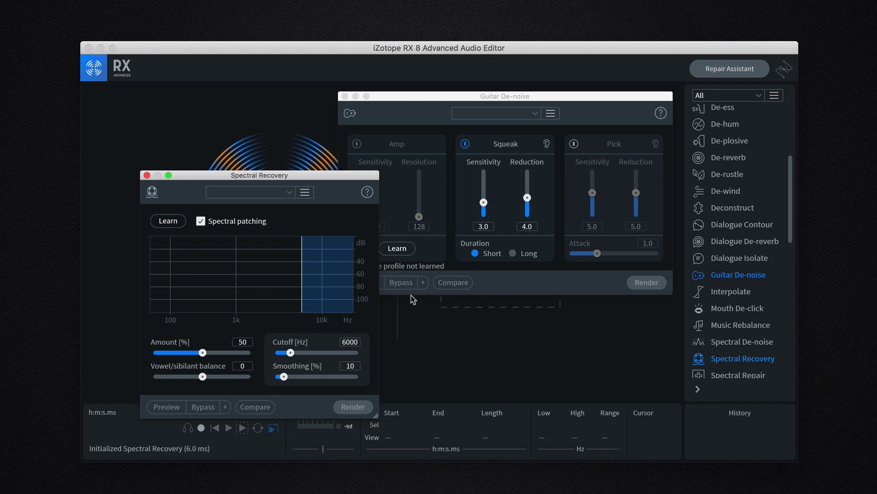
scroll(756, 314, "down", 3)
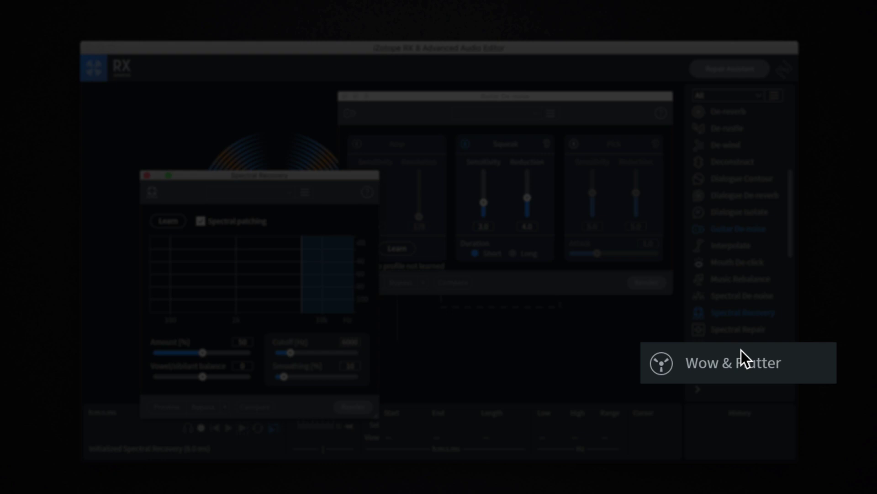
Open Wow & Flutter and move its window down and to the left
left_click(736, 364)
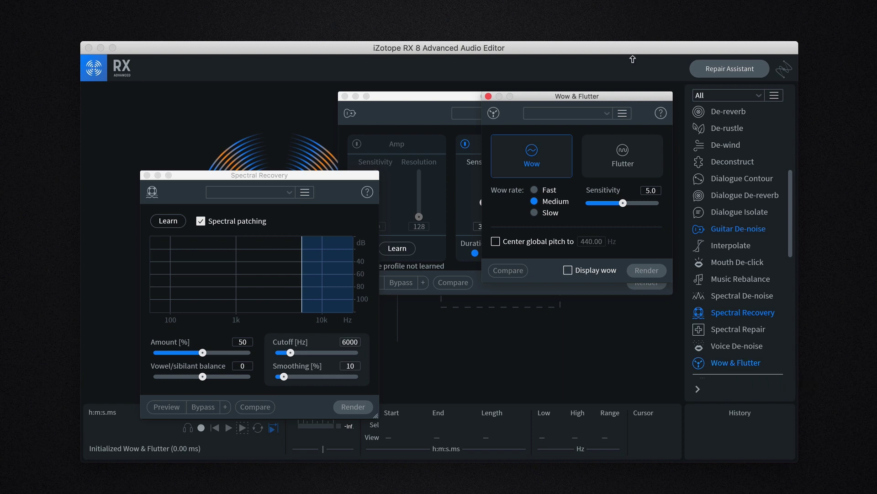
left_click_drag(635, 99, 603, 159)
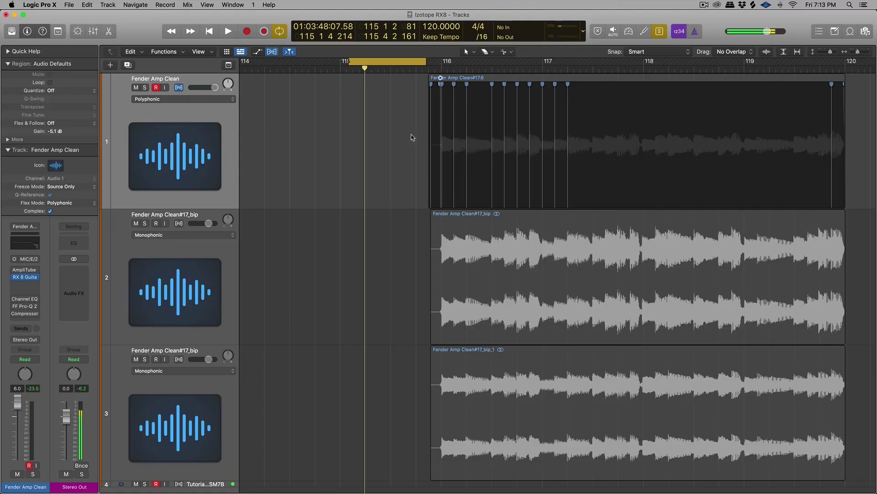
Record-enable the Fender Amp Clean track with Ctrl+R
key("ctrl+r")
key("ctrl+r")
key("ctrl+r")
key("ctrl+r")
key("ctrl+r")
key("ctrl+r")
key("ctrl+r")
key("ctrl+r")
key("ctrl+r")
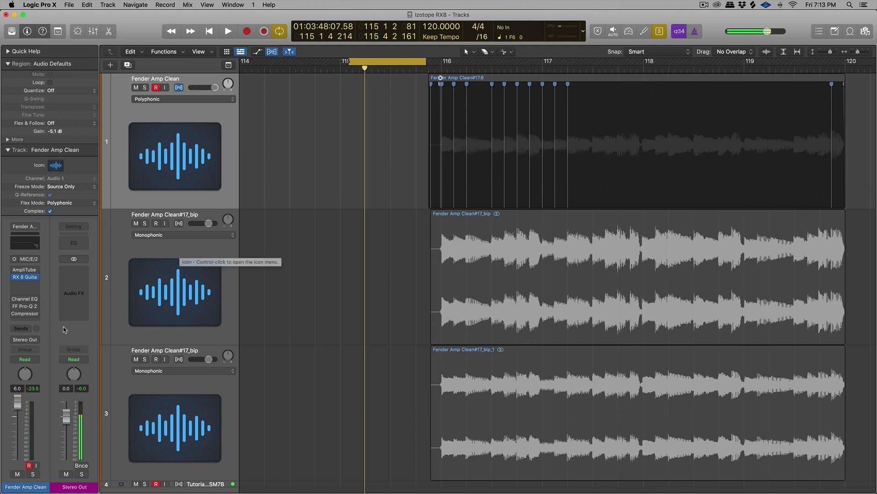
left_click(24, 272)
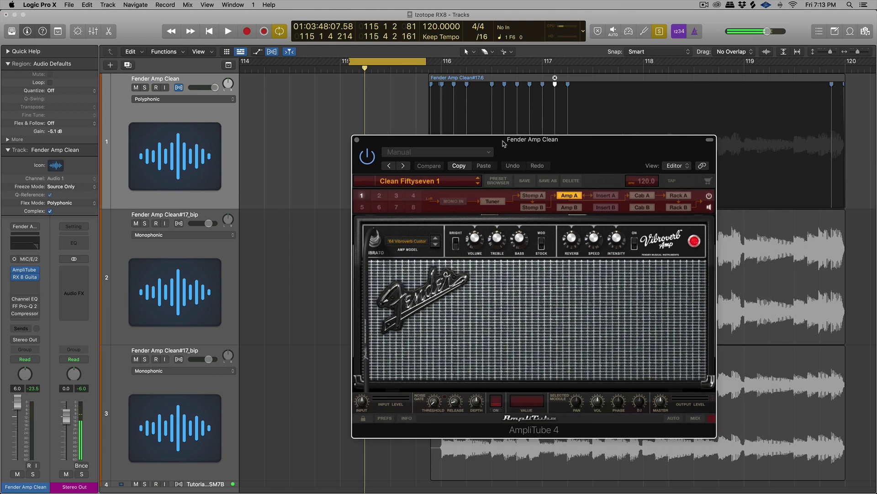
left_click_drag(503, 144, 467, 143)
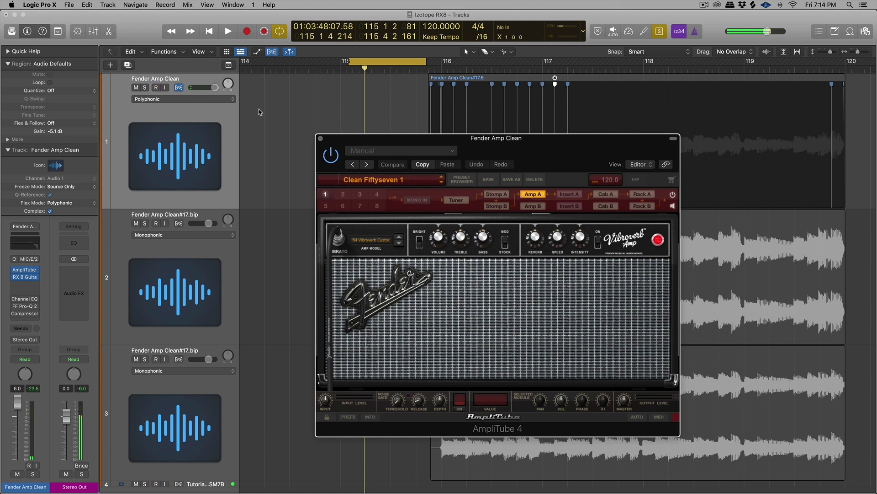
mouse_move(16, 279)
left_click(320, 138)
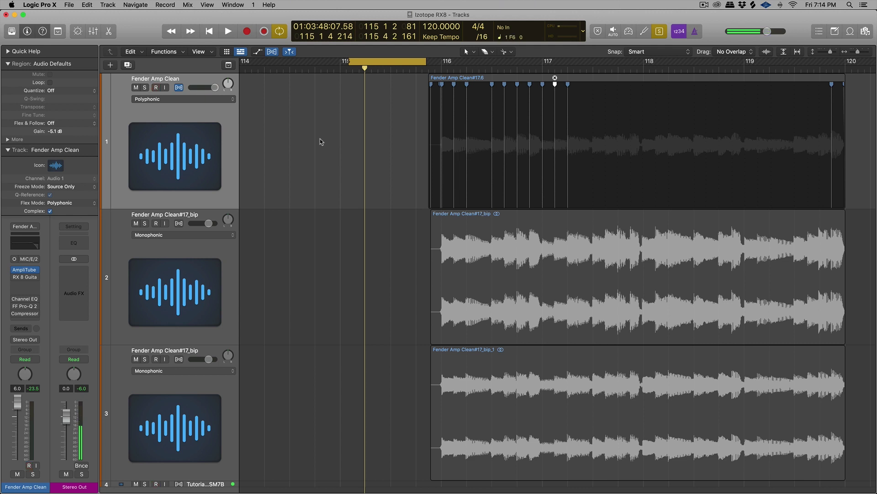
Turn off Squeak in RX 8 Guitar De-noise, learn the amp noise profile, then close it
left_click(20, 278)
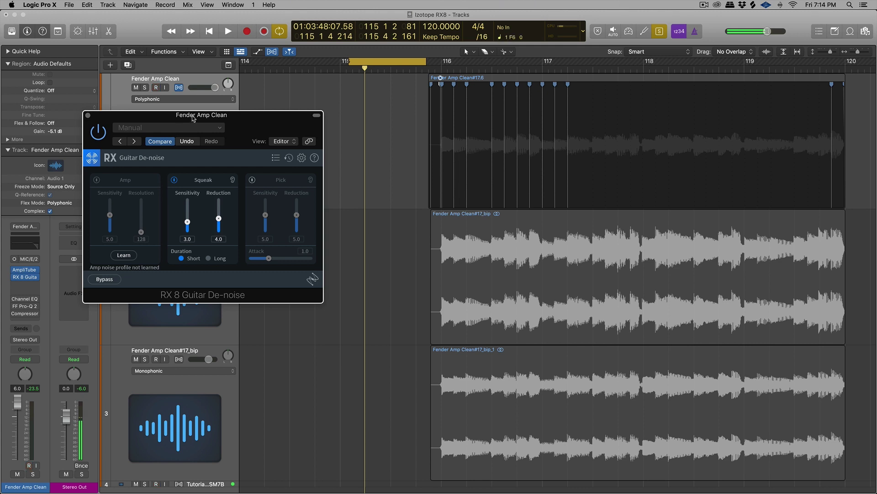
left_click_drag(192, 117, 323, 134)
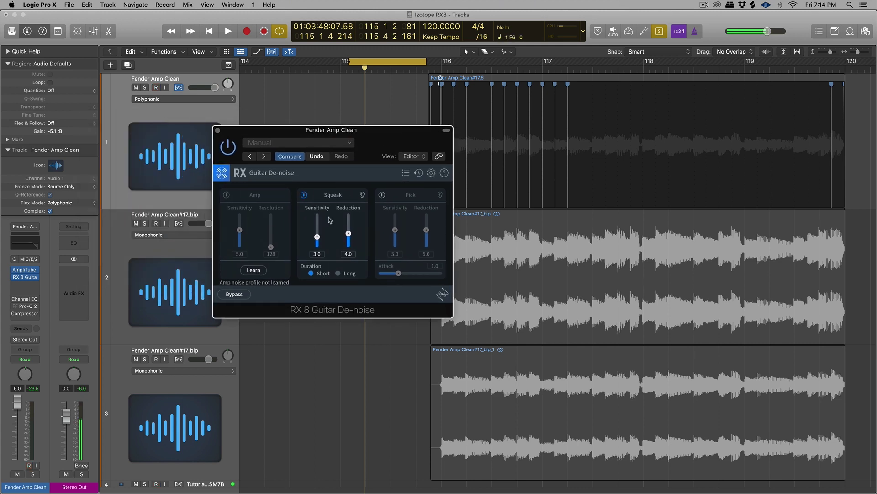
left_click(304, 195)
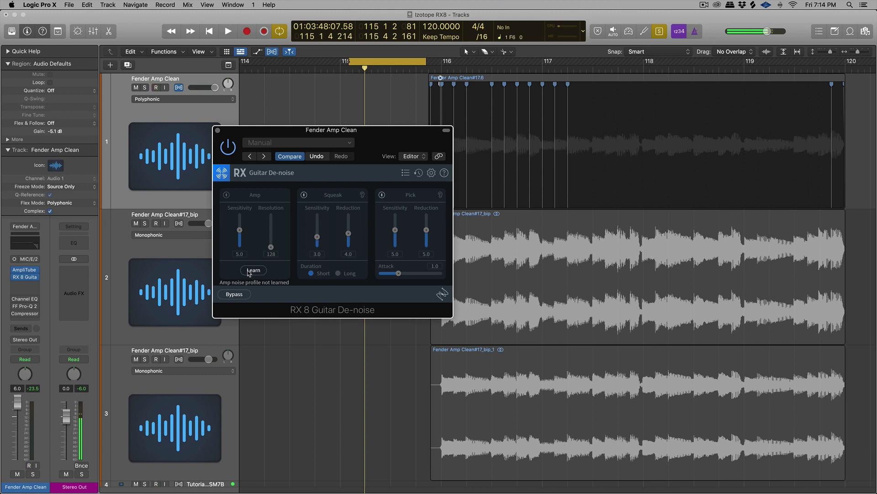
left_click(250, 270)
left_click(252, 270)
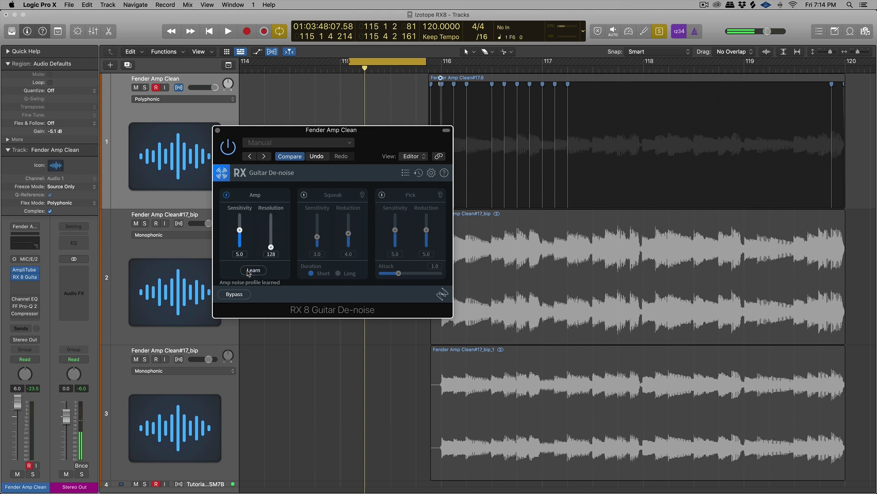
left_click(218, 130)
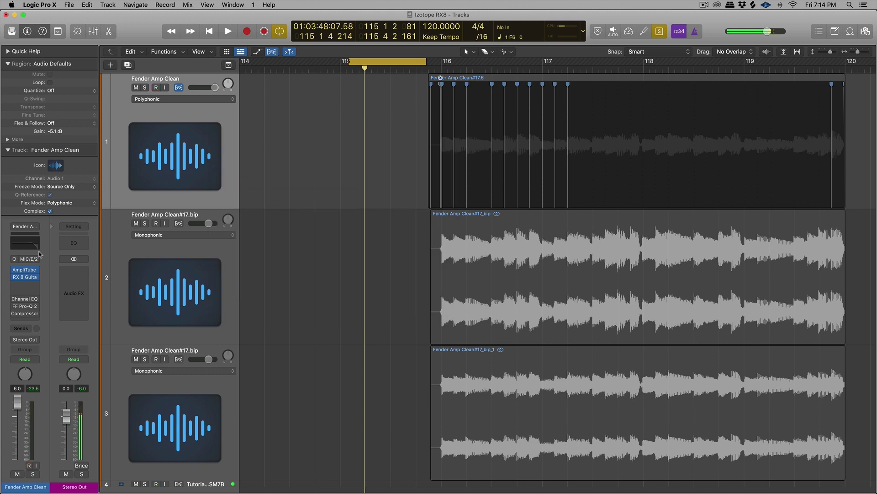
Set the AmpliTube amp volume on Fender Amp Clean to 2.3
left_click(25, 270)
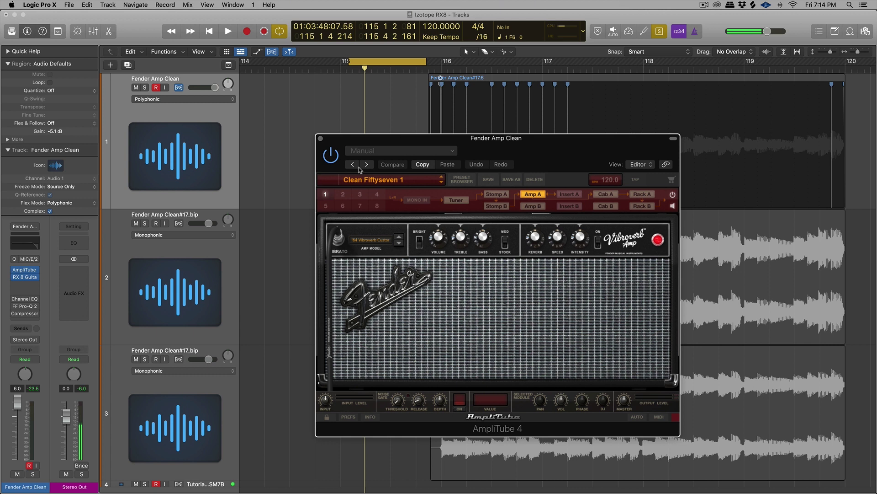
left_click_drag(435, 248, 434, 255)
left_click(321, 138)
Turn off looping and play the Fender Amp Clean#17.6 take with all tracks in view
left_click(405, 60)
left_click(494, 130)
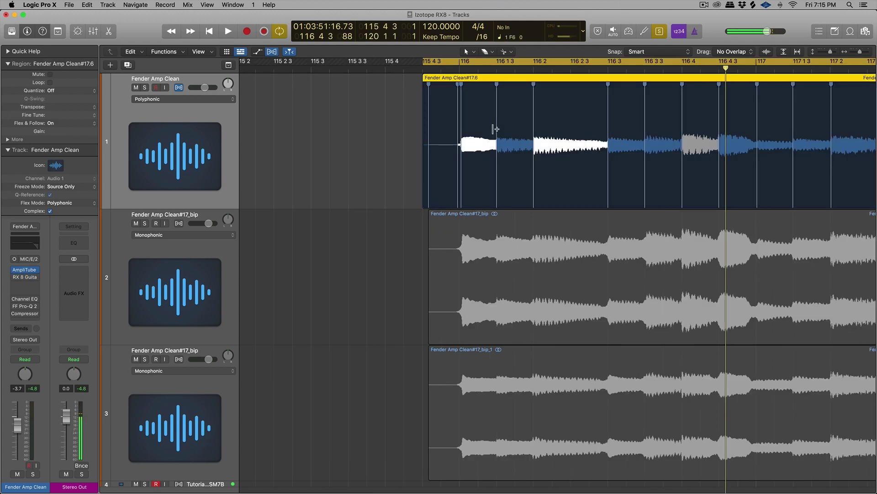
key("space")
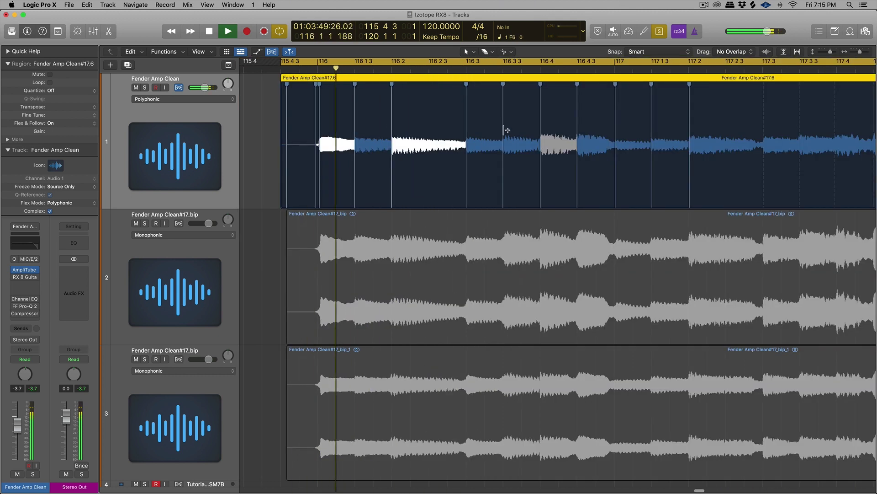
key("space")
mouse_move(14, 279)
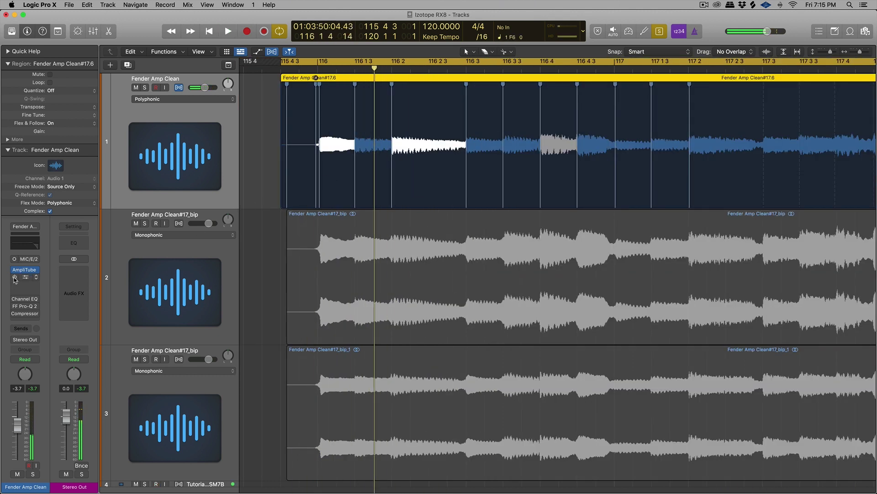
key("space")
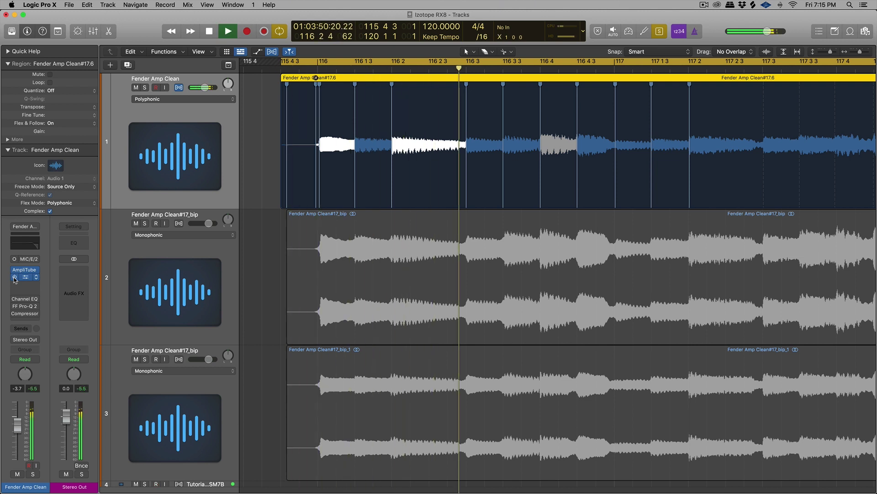
key("super+Left")
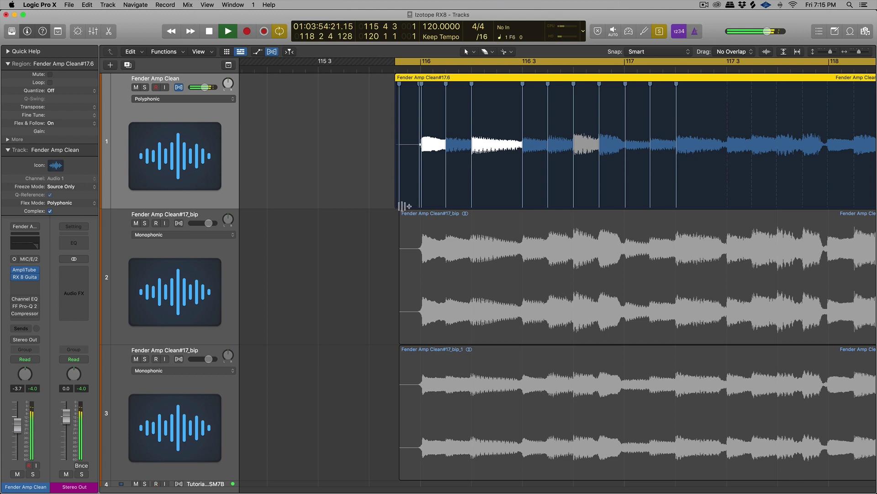
key("super+Up")
scroll(402, 213, "right", 10)
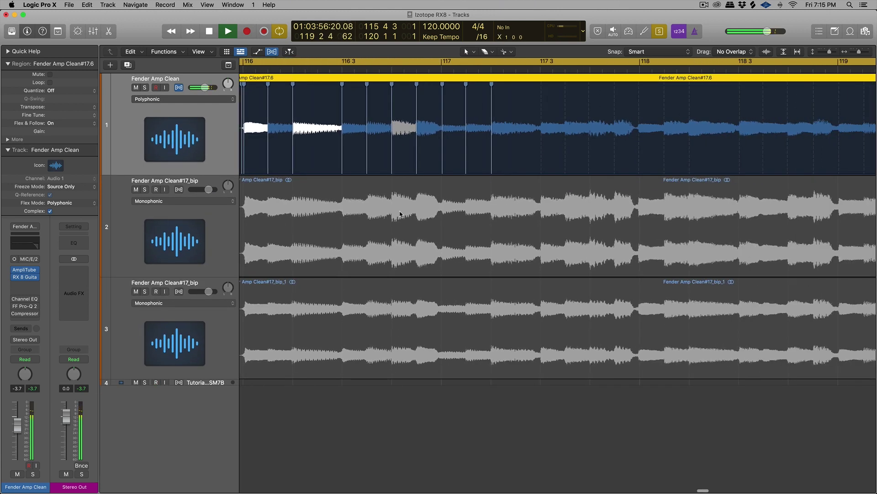
key("space")
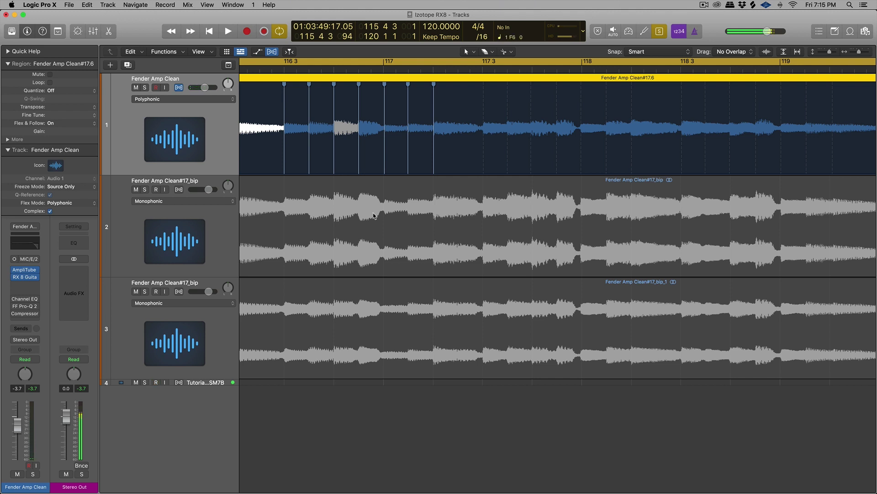
Select and play the track 2 take, viewing bars 115 to 121
left_click(279, 204)
key("super+Left")
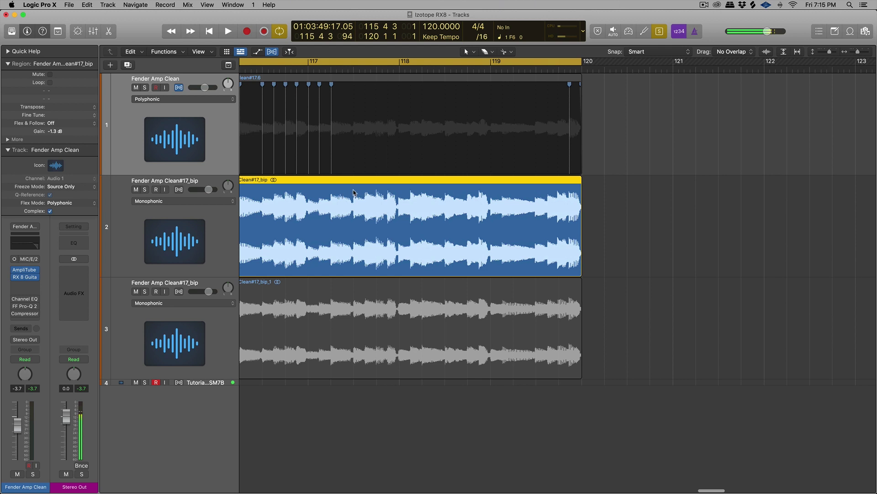
left_click(224, 224)
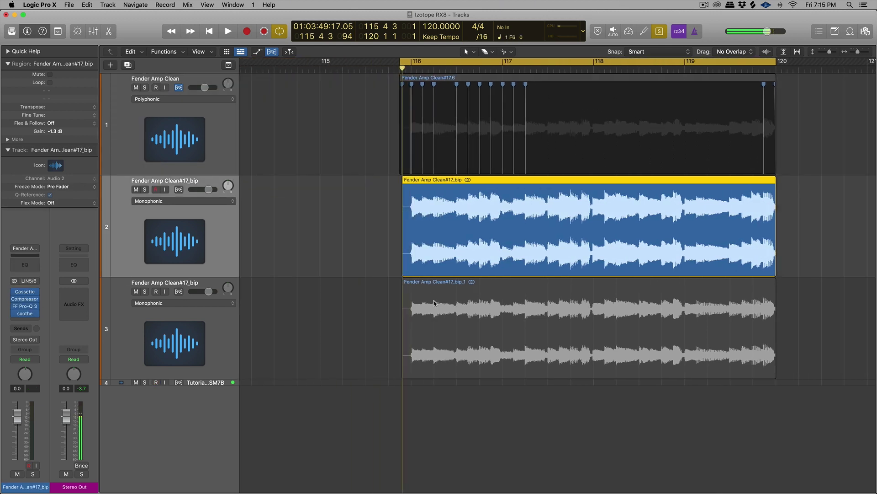
key("space")
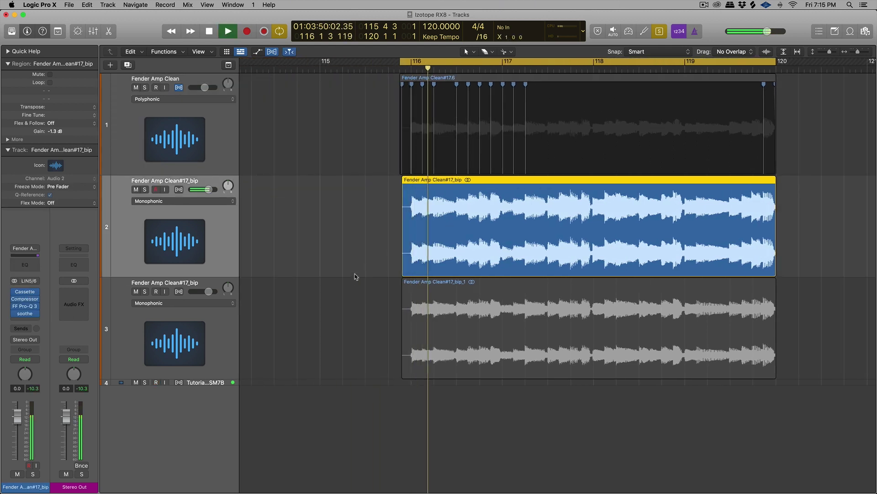
key("space")
Play the track 3 take and raise its volume to 0.5
left_click(428, 310)
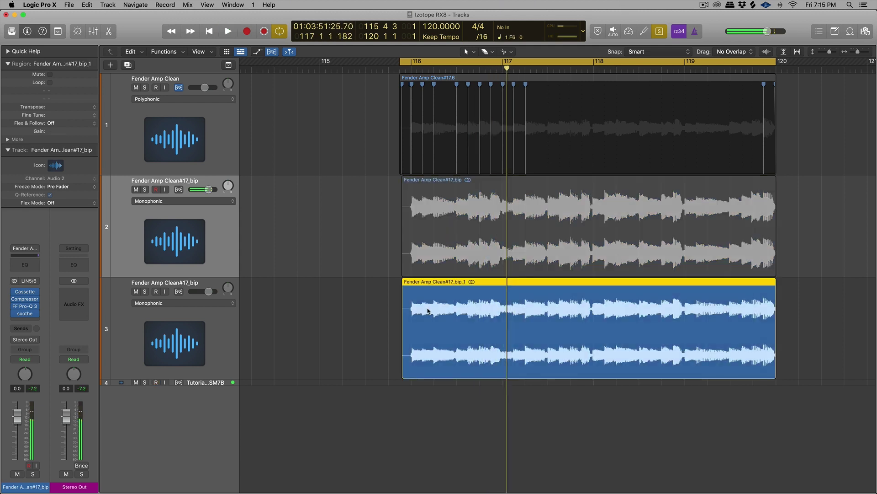
left_click(206, 339)
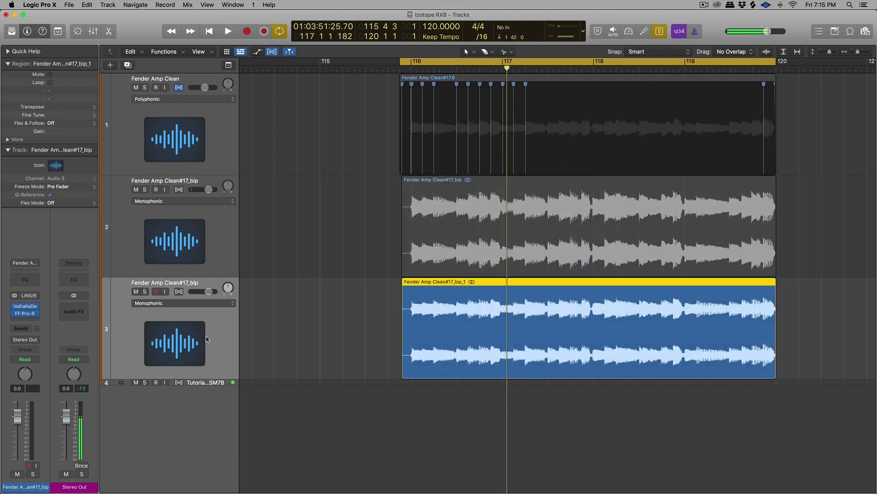
key("space")
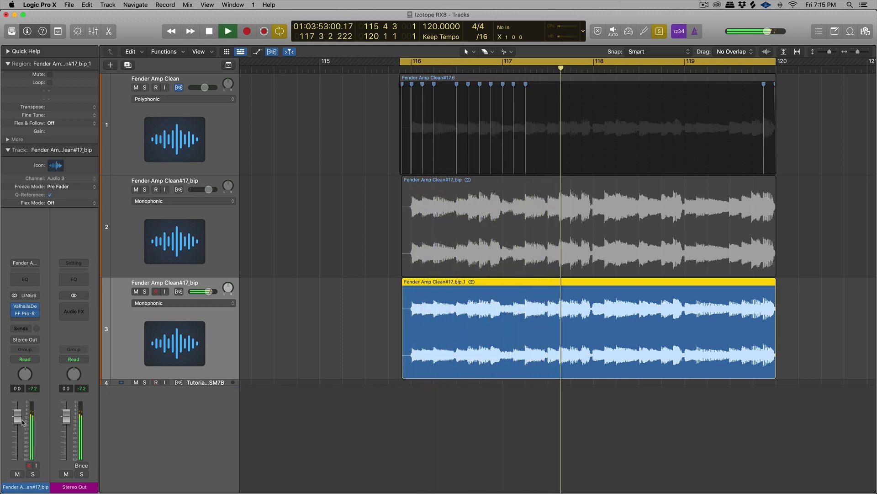
left_click_drag(23, 434, 23, 433)
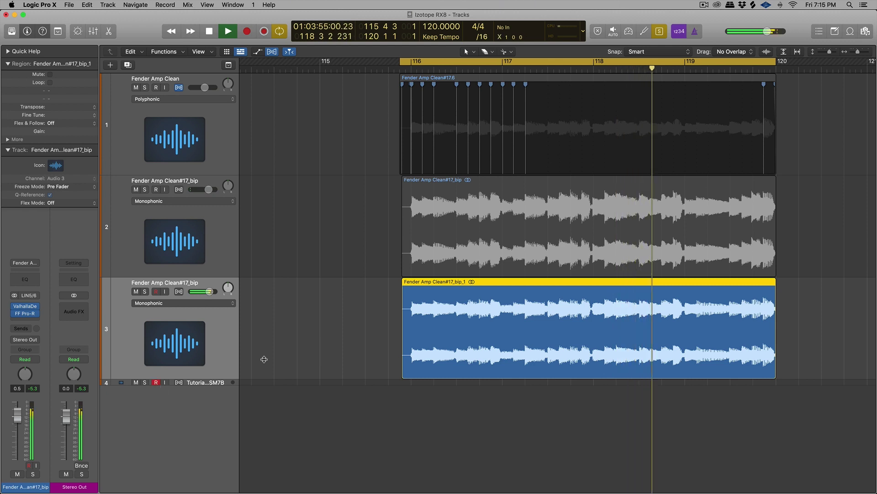
key("super+Down")
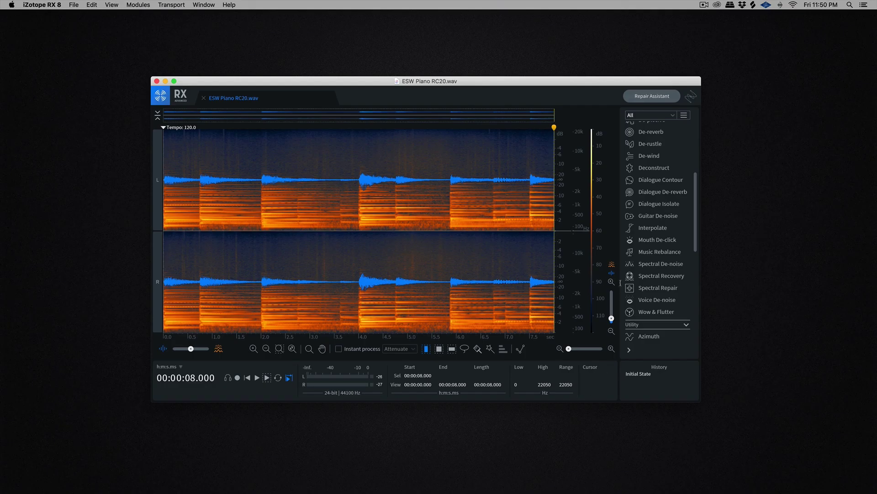
left_click(650, 313)
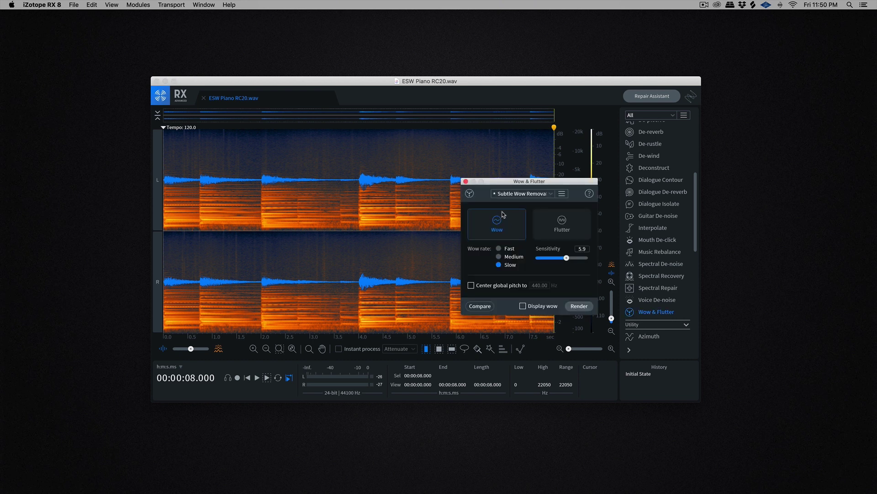
left_click(465, 181)
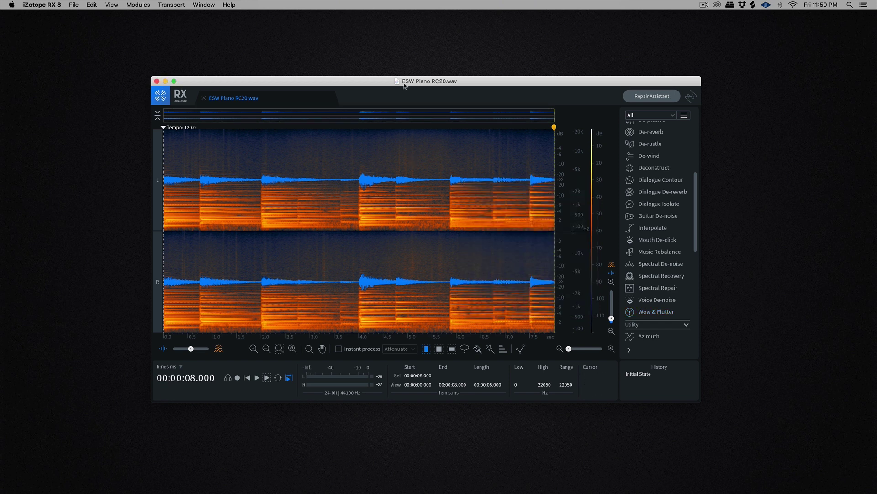
key("space")
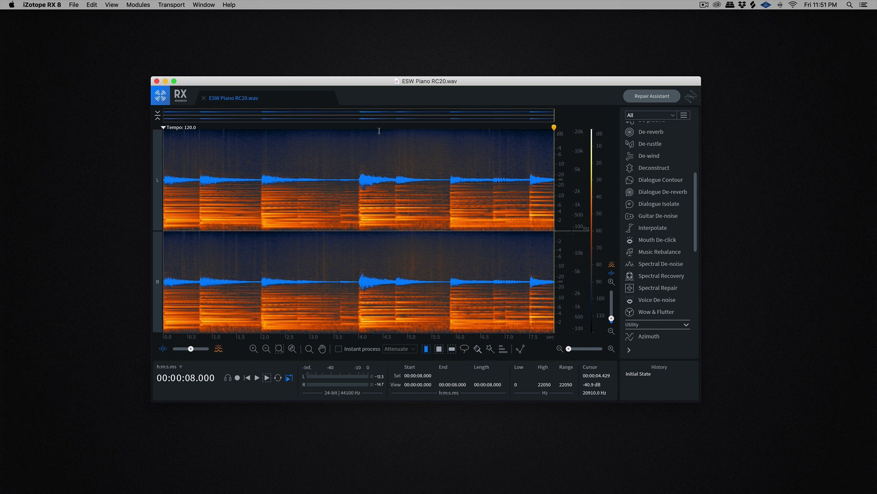
Render De-crackle at strength 7.2 and amplitude skew -1.8 onto the piano, then play it
scroll(658, 201, "up", 4)
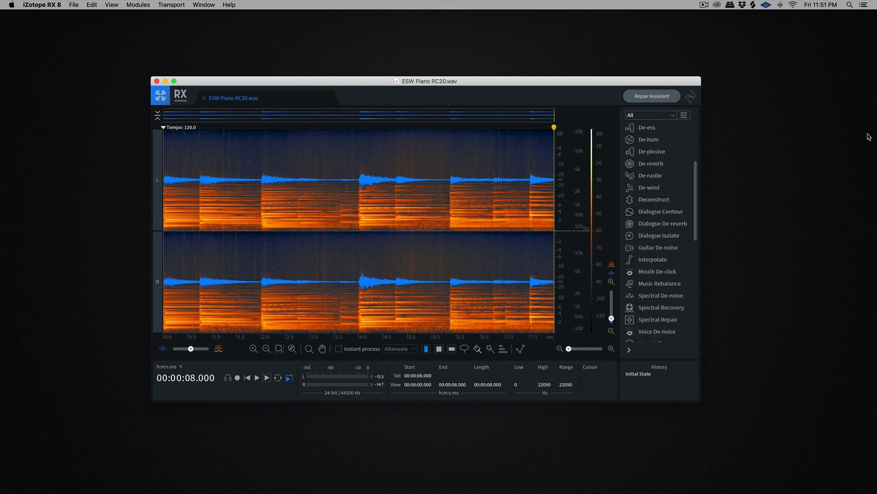
left_click(652, 162)
left_click_drag(322, 215, 306, 215)
left_click_drag(384, 216, 386, 216)
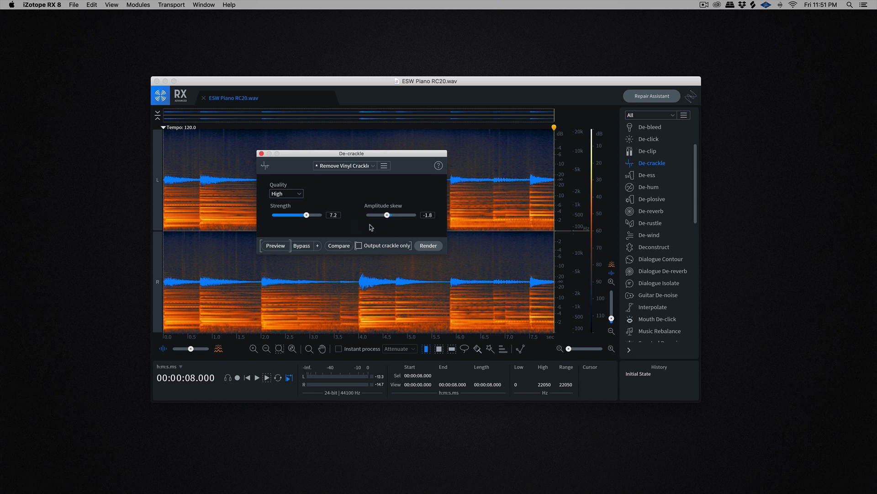
left_click(428, 246)
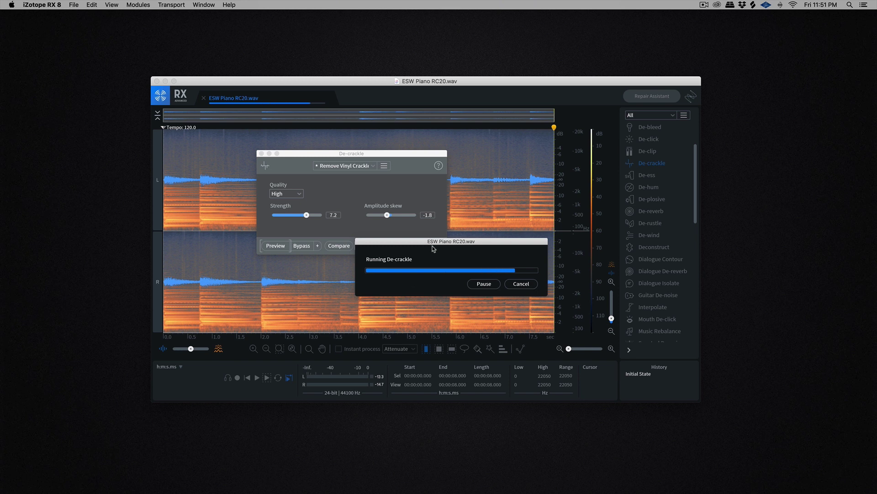
key("space")
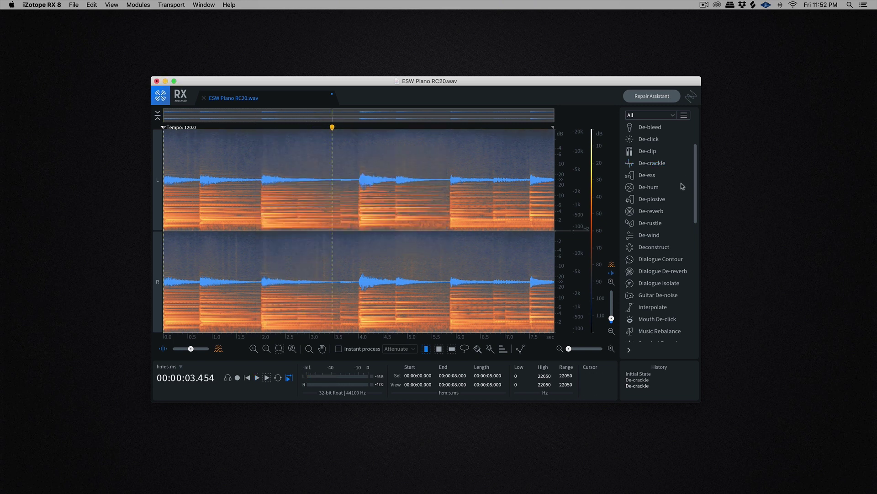
Open Wow & Flutter, try Flutter mode, and settle on Wow correction mode
scroll(677, 228, "down", 5)
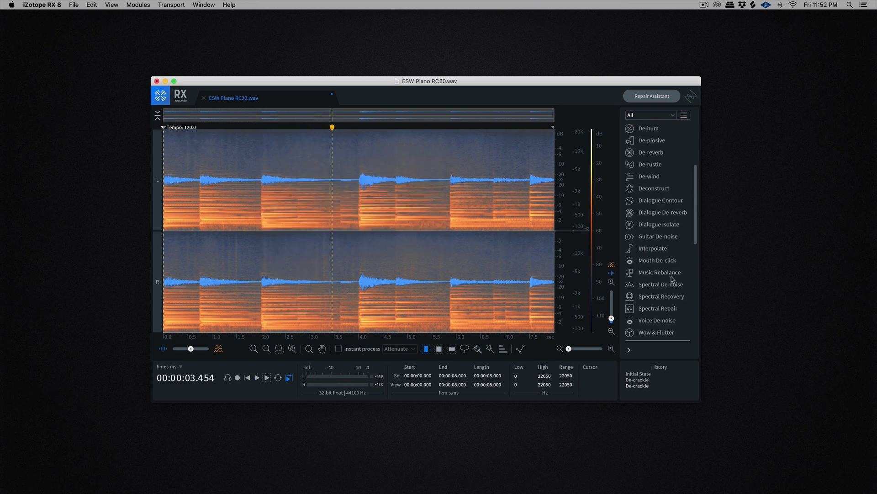
left_click(649, 333)
left_click_drag(534, 186, 435, 164)
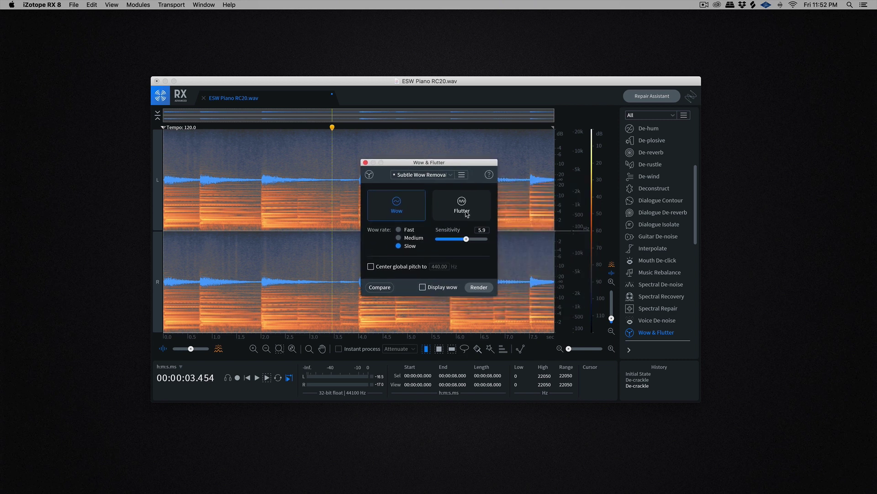
left_click(467, 215)
left_click_drag(470, 239, 470, 240)
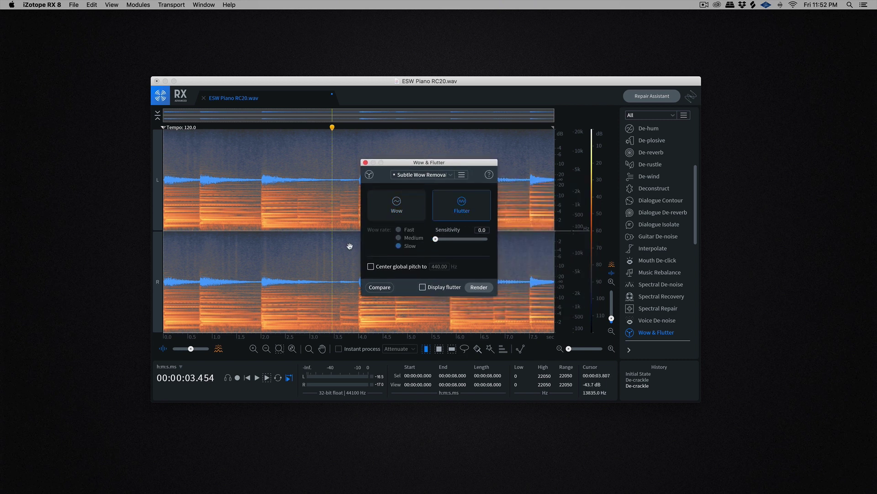
left_click(396, 207)
left_click(436, 217)
left_click(392, 213)
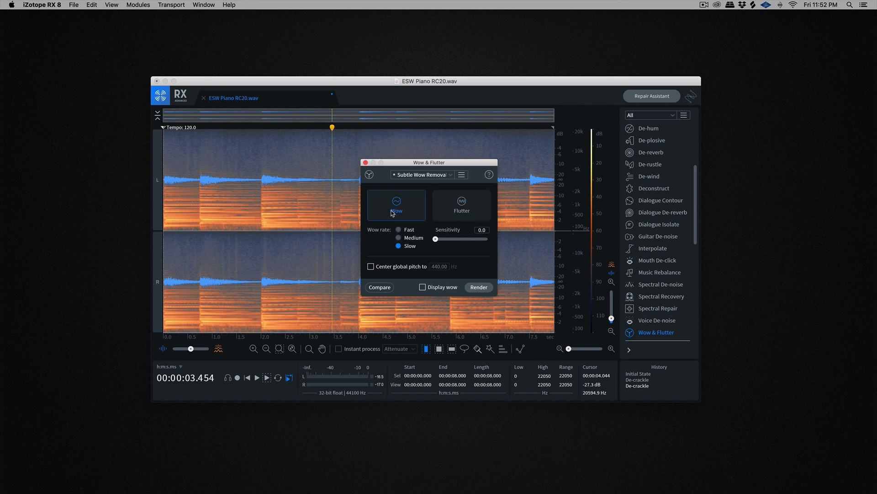
Play the piano from the start, then set the playback position back to about 1.6 s
left_click(200, 170)
key("space")
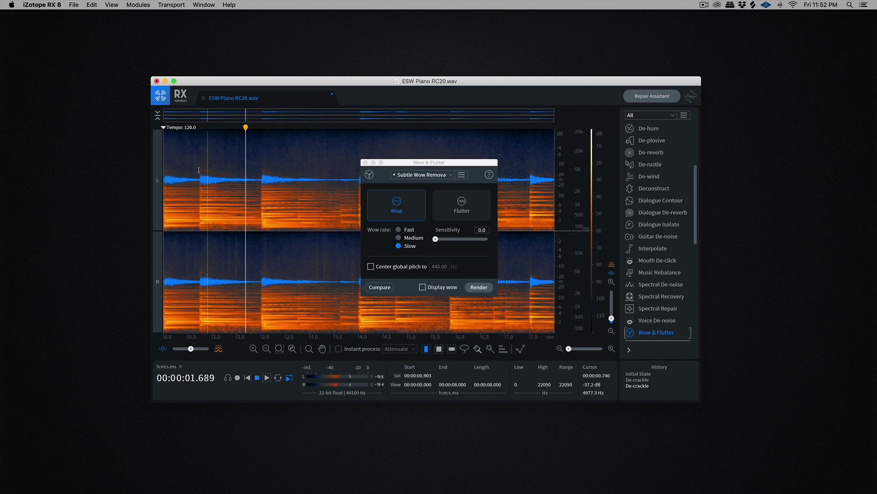
key("space")
left_click_drag(396, 167, 391, 166)
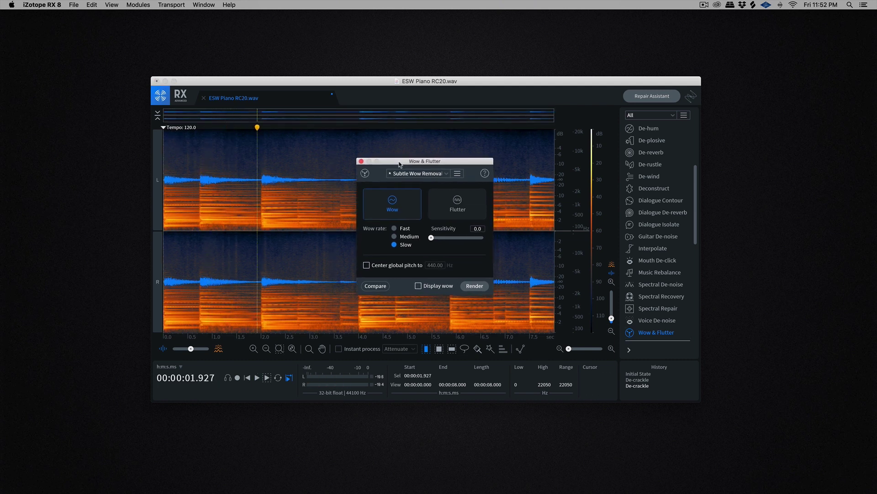
mouse_move(261, 128)
left_mouse_down()
mouse_move(143, 148)
mouse_move(139, 164)
mouse_move(413, 239)
left_mouse_up()
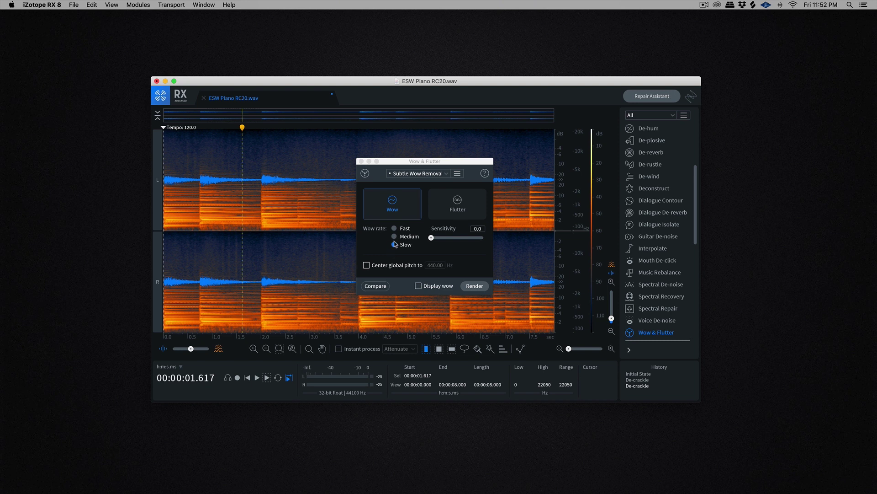
Raise wow sensitivity to about 6.4, render the correction and play the result
left_click_drag(431, 242, 460, 241)
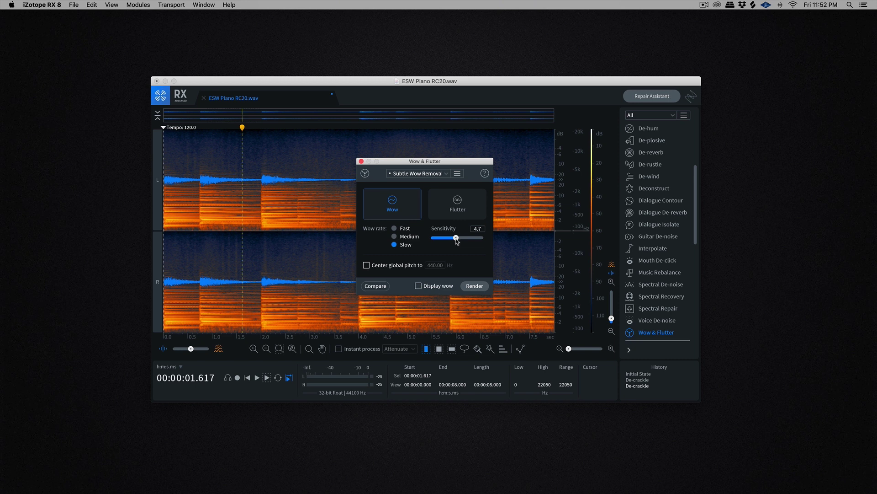
left_click_drag(460, 239, 464, 240)
left_click(477, 287)
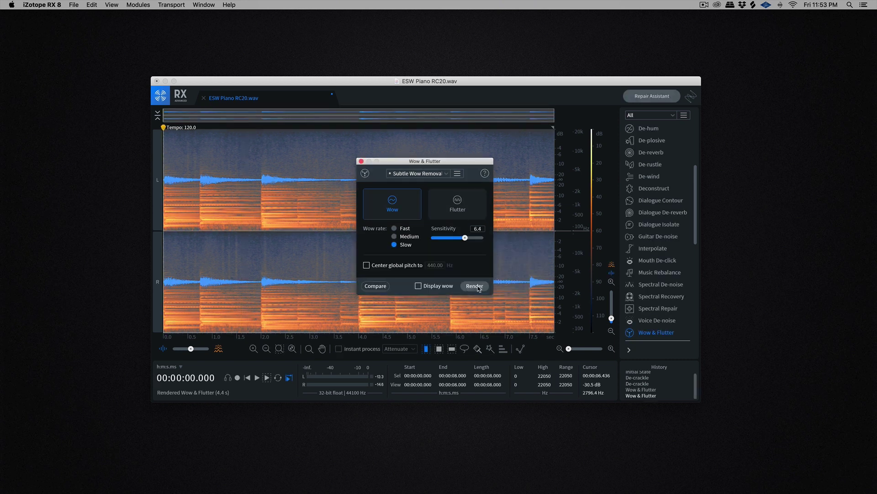
key("space")
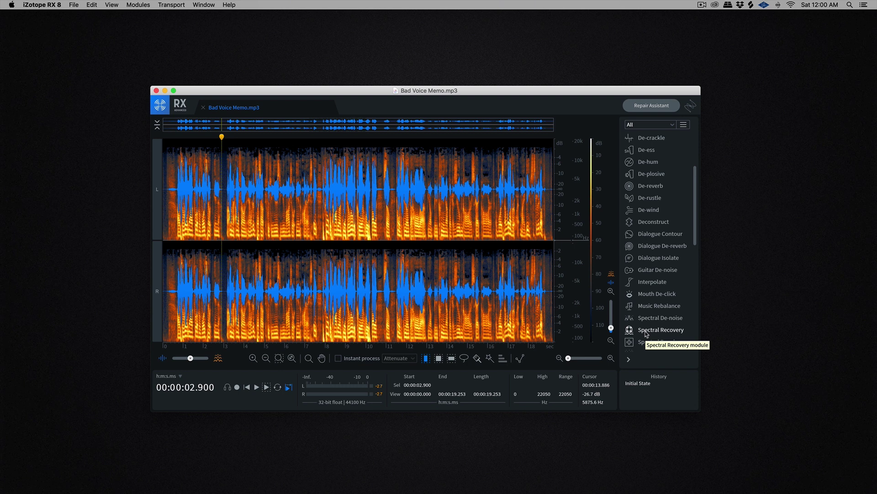
left_click(170, 137)
key("space")
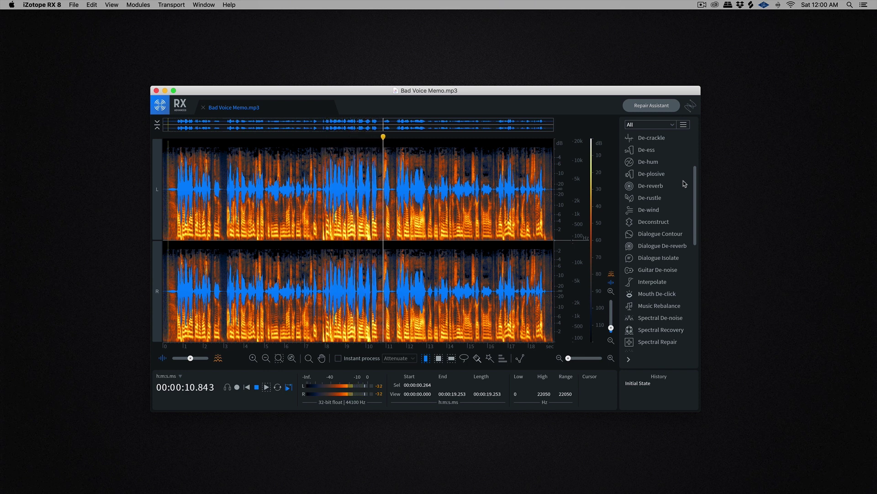
key("space")
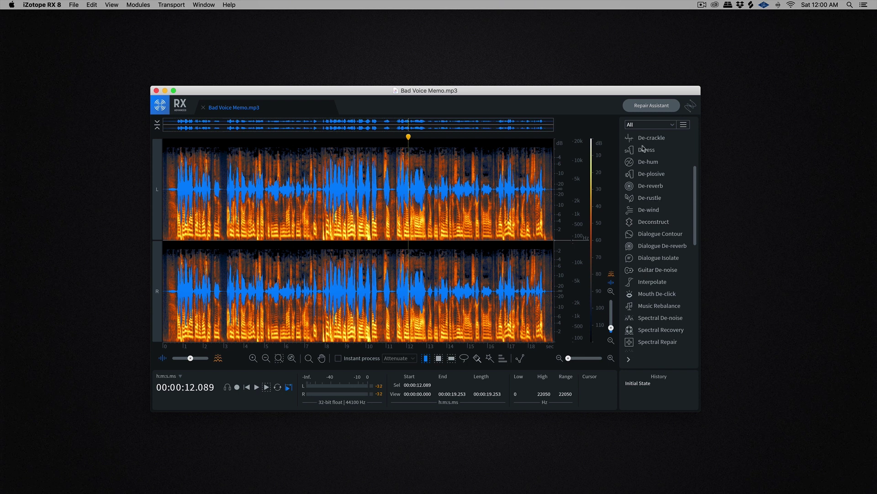
Open De-plosive and preview it on the voice memo from about 1.7 s
left_click(658, 175)
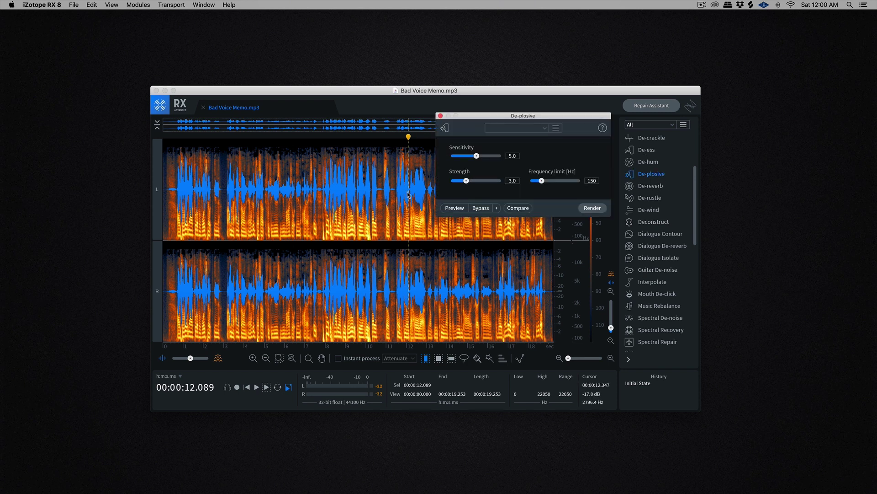
left_click(196, 141)
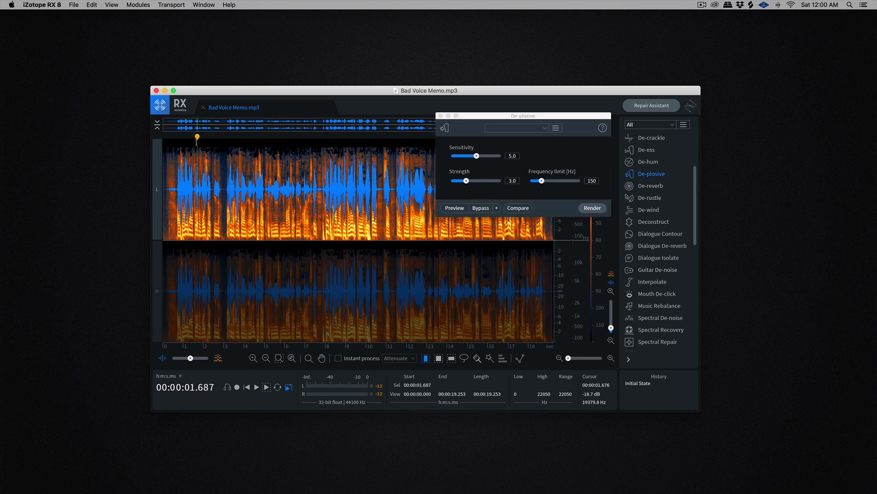
left_click(455, 209)
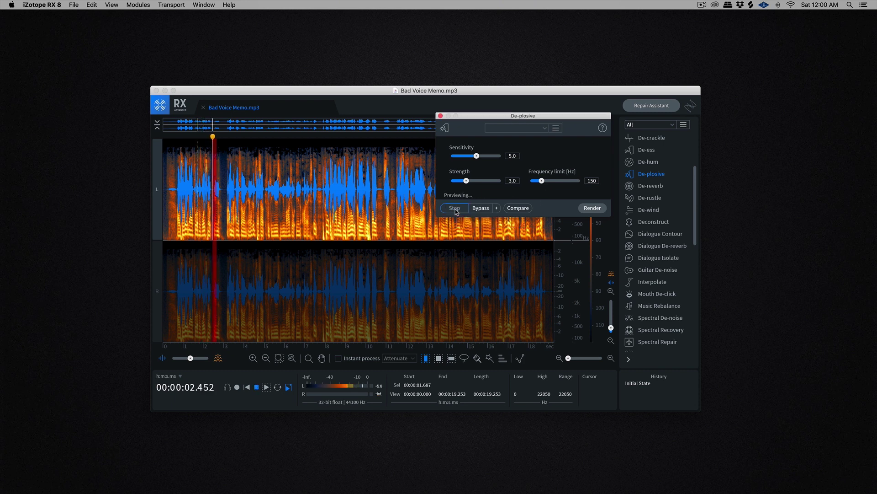
left_click(207, 254)
left_click(455, 208)
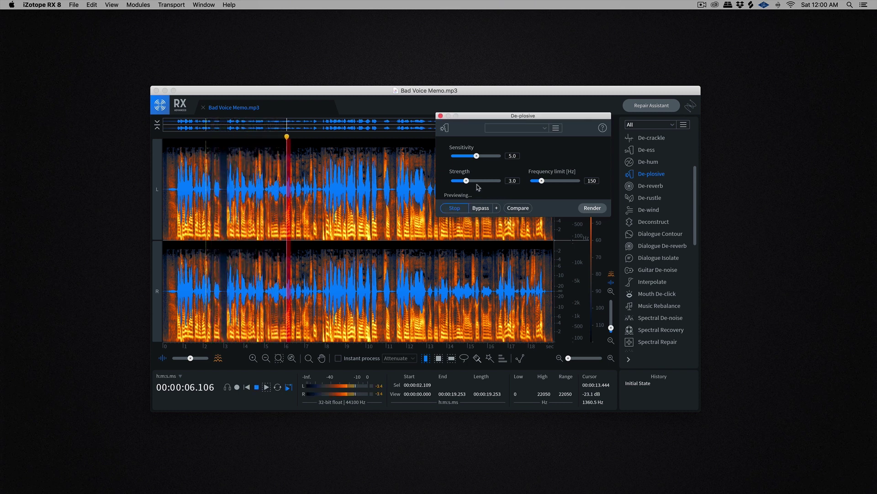
left_click(455, 208)
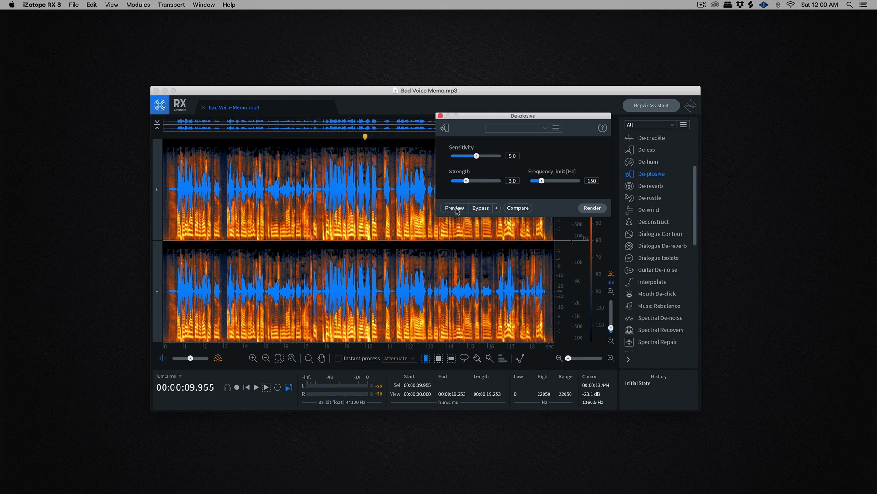
Compare the raw memo with the De-plosive preview near 7.5 s, then render it
left_click(224, 137)
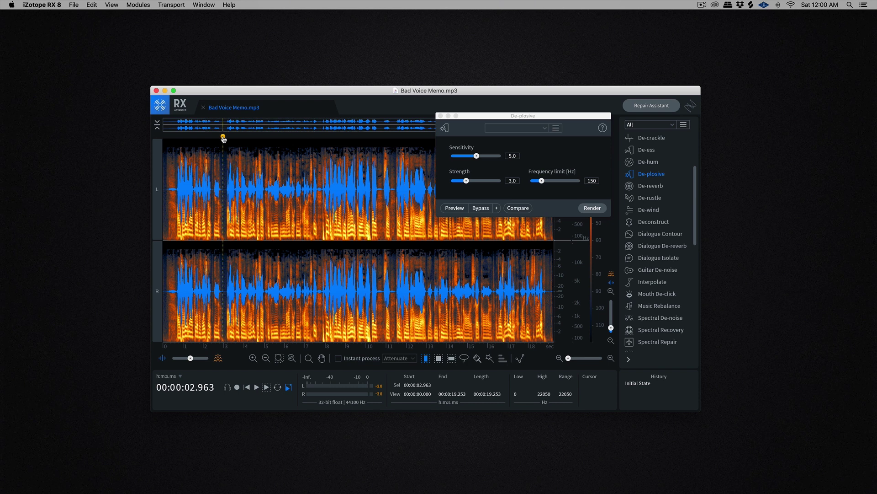
key("space")
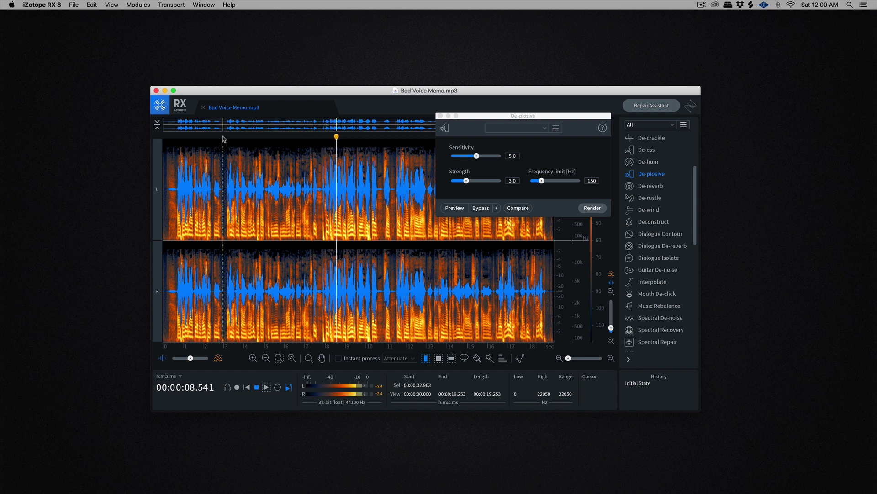
key("space")
left_click(317, 137)
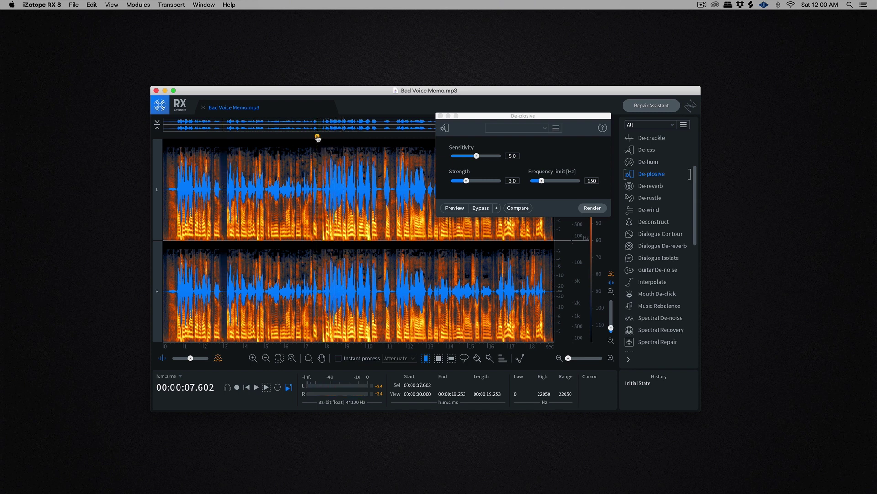
left_click_drag(317, 138, 331, 138)
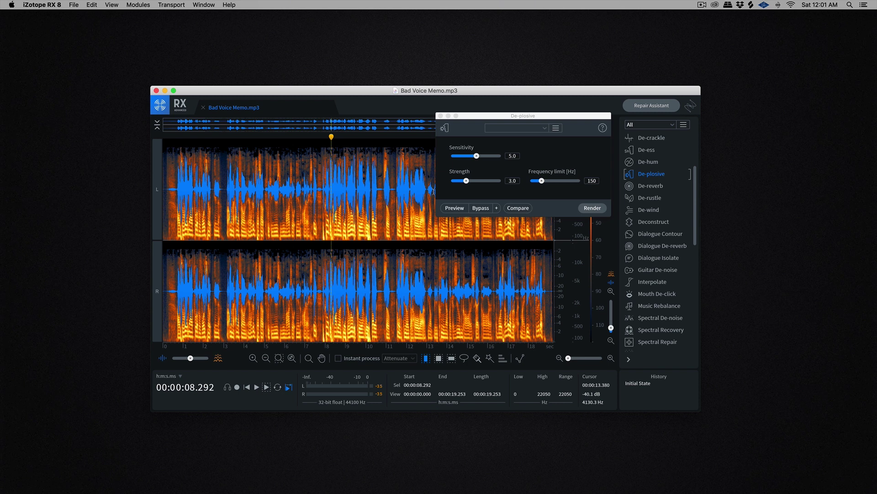
left_click(316, 137)
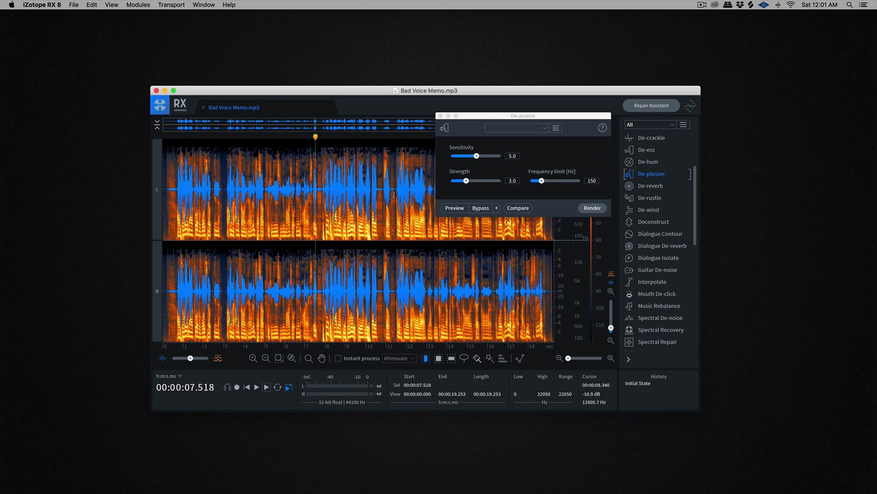
left_click(454, 208)
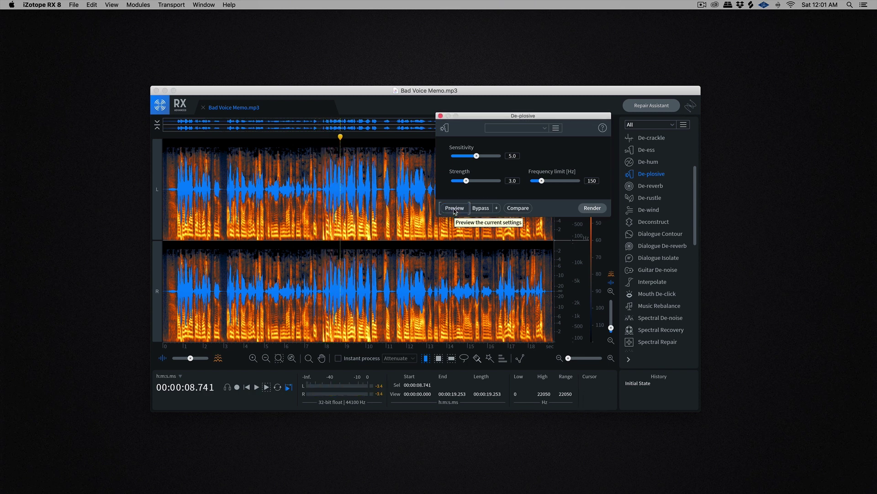
left_click(455, 209)
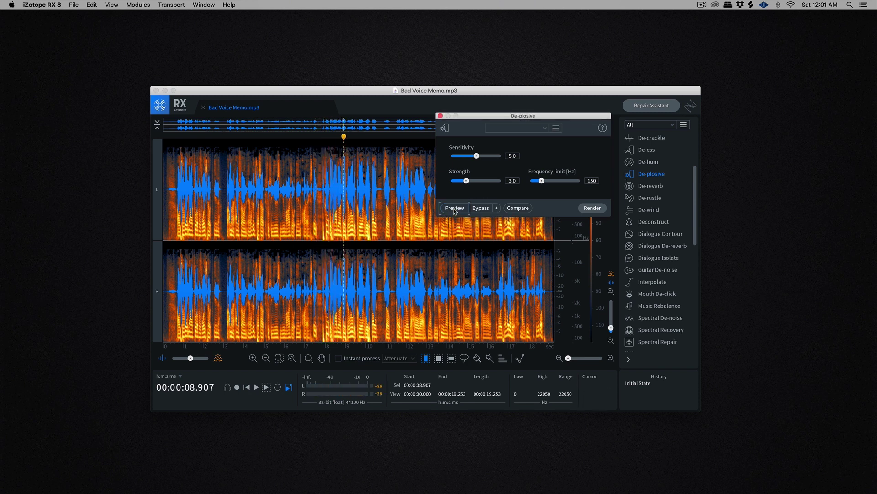
left_click(597, 209)
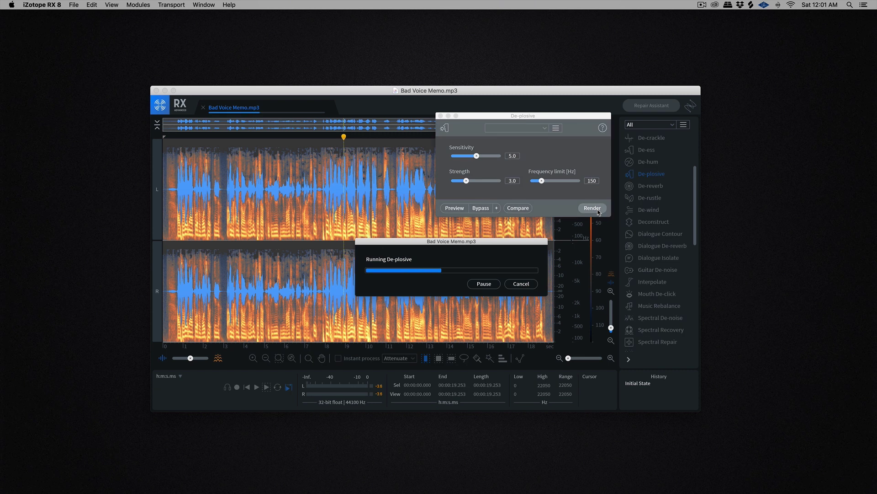
Close De-plosive and play back the processed voice memo from the start
left_click(441, 115)
key("space")
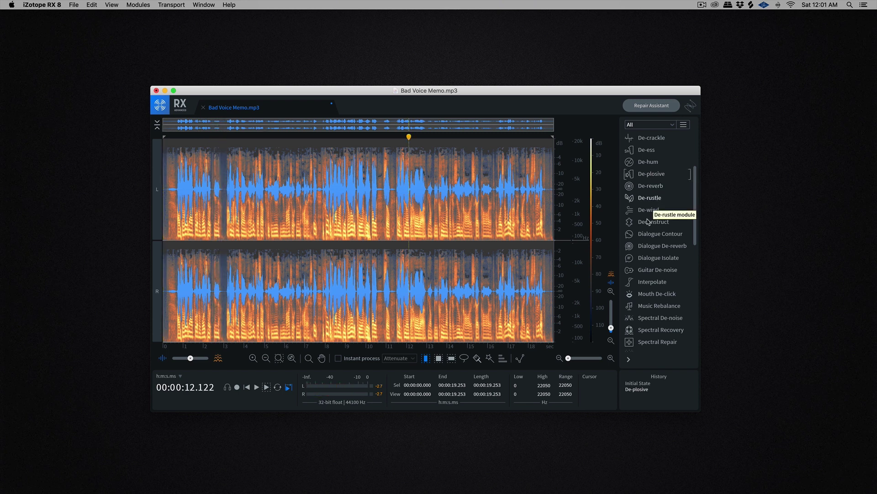
scroll(659, 275, "down", 3)
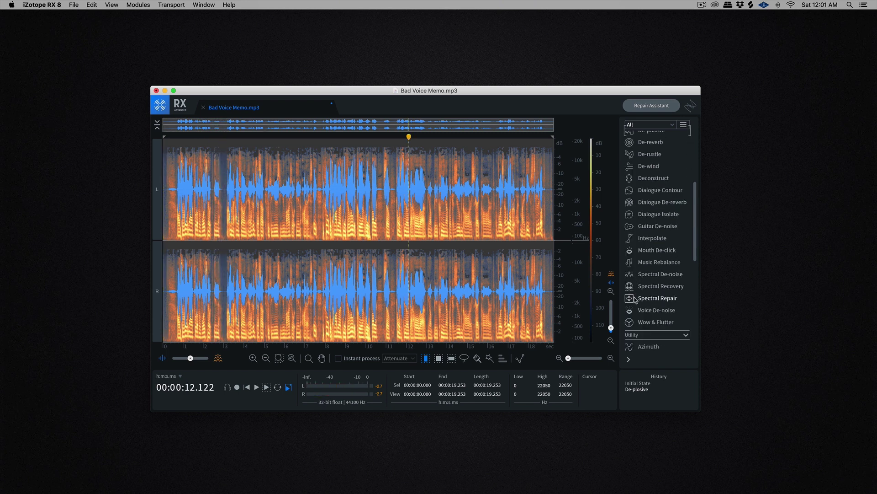
Preview and render Spectral Recovery with the Enhance Phone Memo Recording preset on the whole file
left_click(660, 285)
left_click_drag(404, 163, 367, 152)
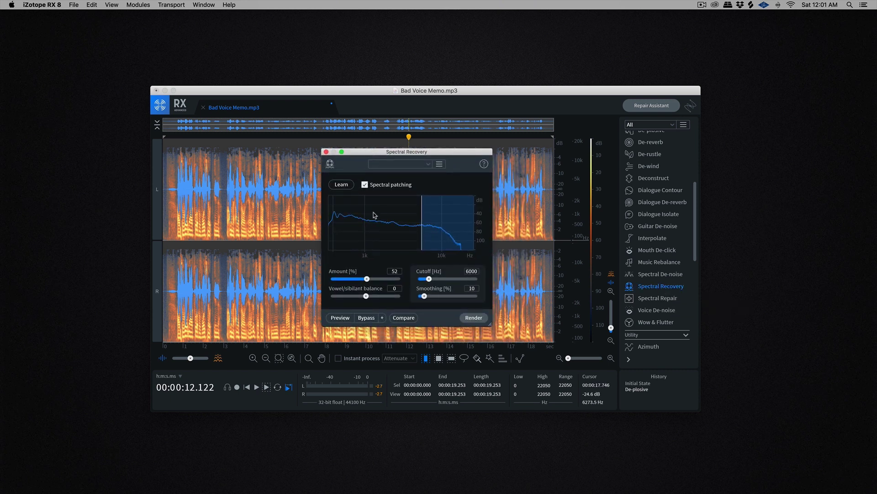
left_click(425, 164)
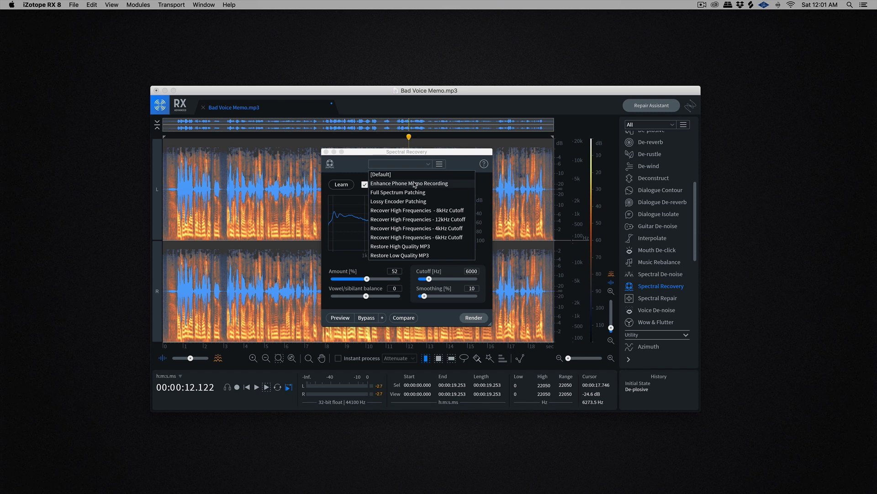
left_click(418, 184)
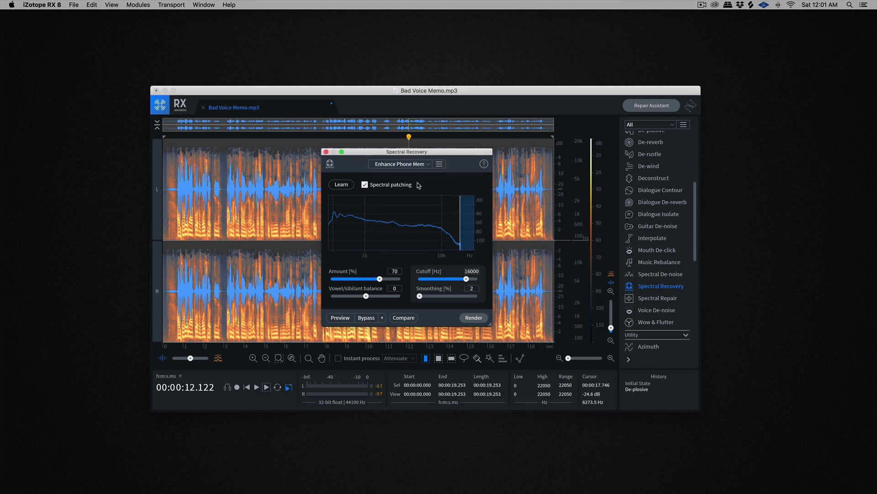
left_click(340, 317)
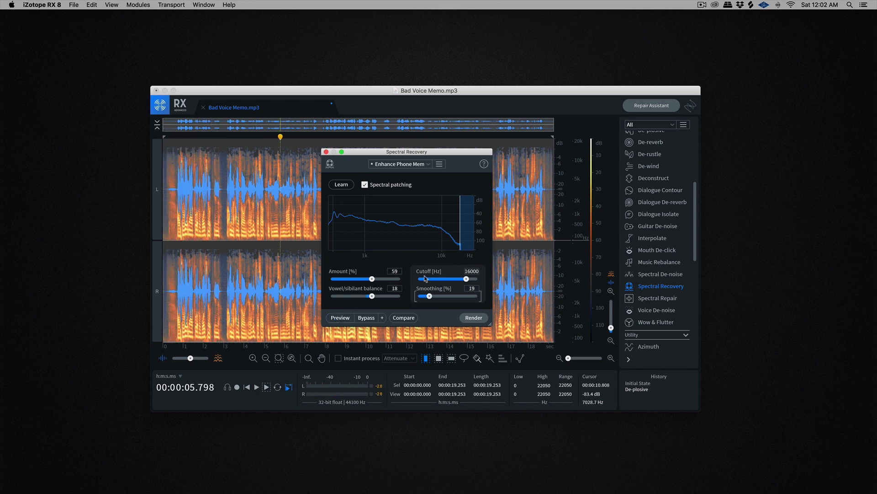
left_click(474, 318)
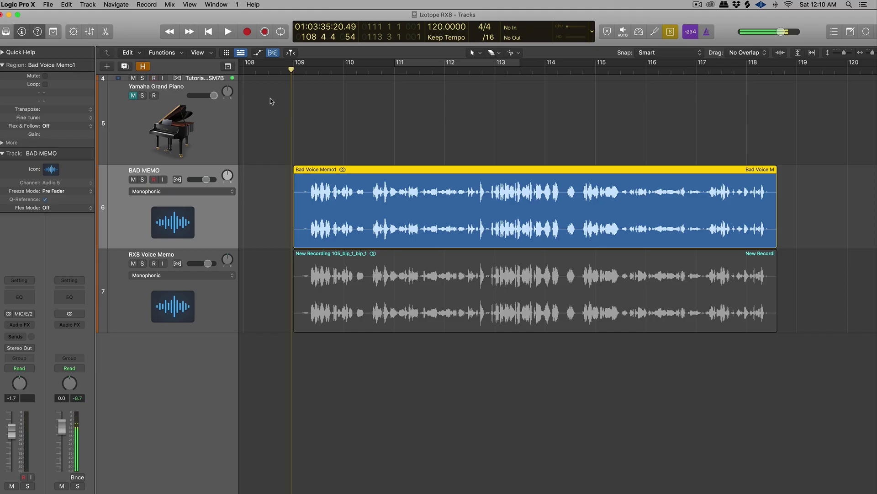
Enlarge and zoom the track lanes, then play the original Bad Voice Memo1 region
key("super+Down")
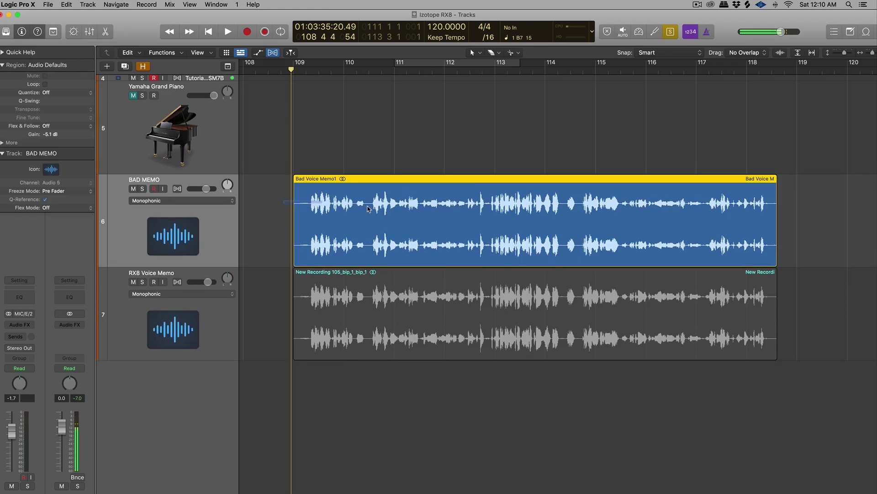
left_click(369, 209)
key("super+Down")
key("super+Right")
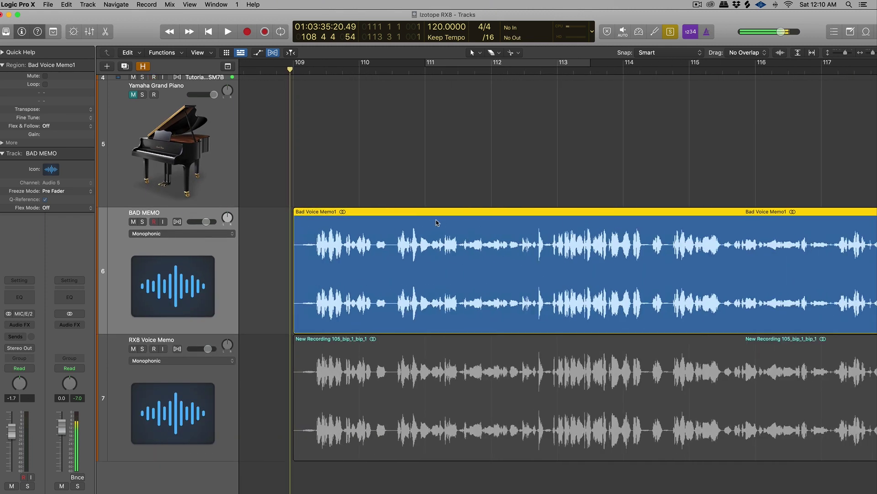
key("super+Right")
key("space")
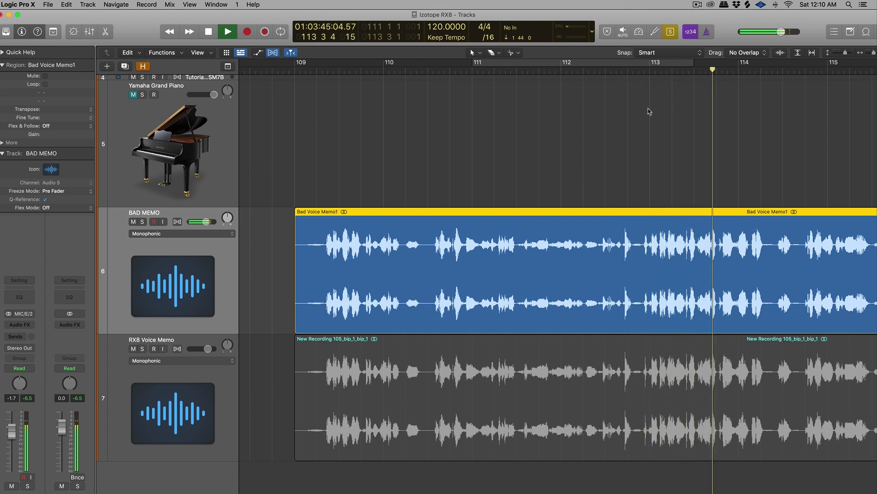
key("space")
Loop bars 112–114 and play the repaired RX8 Voice Memo track within it
left_click_drag(563, 64, 762, 64)
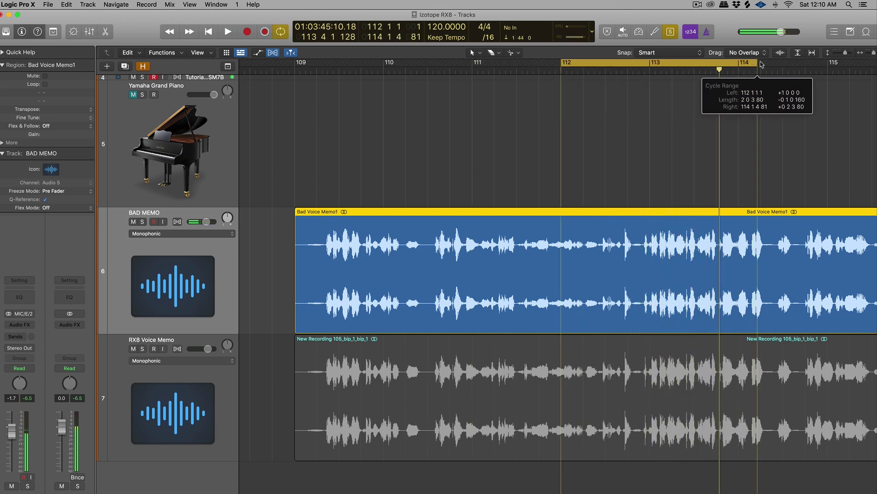
left_click(588, 346)
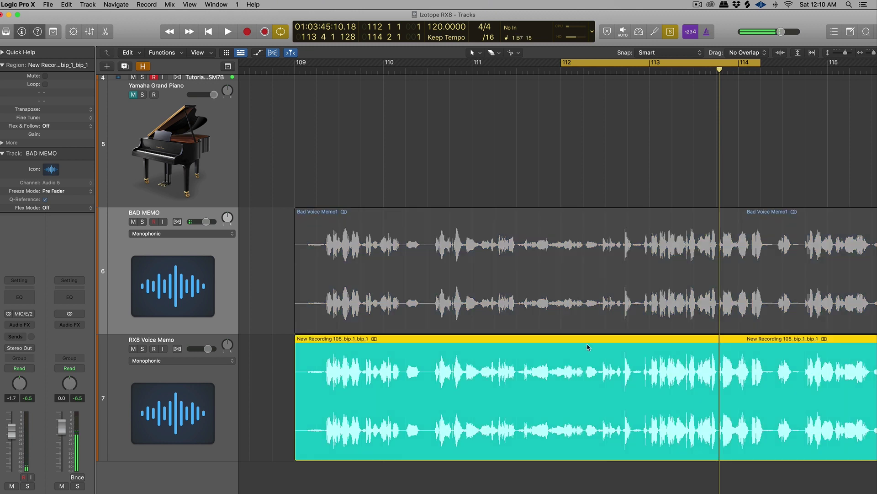
key("Down")
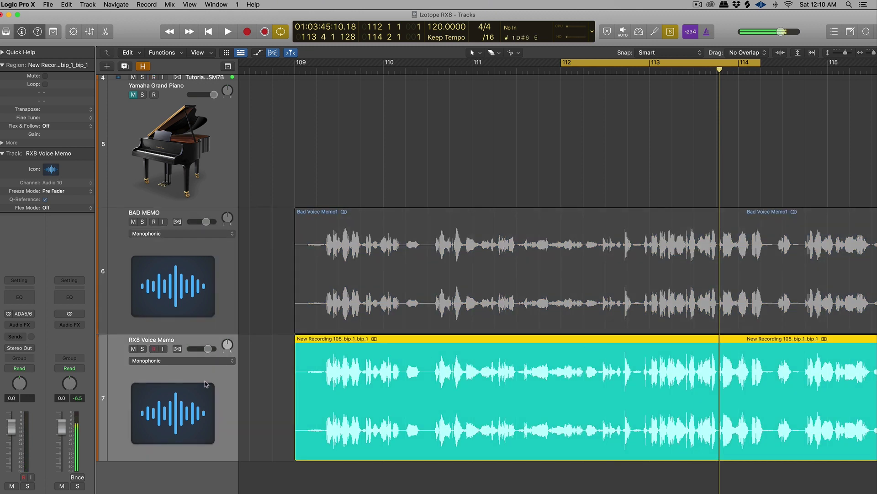
key("space")
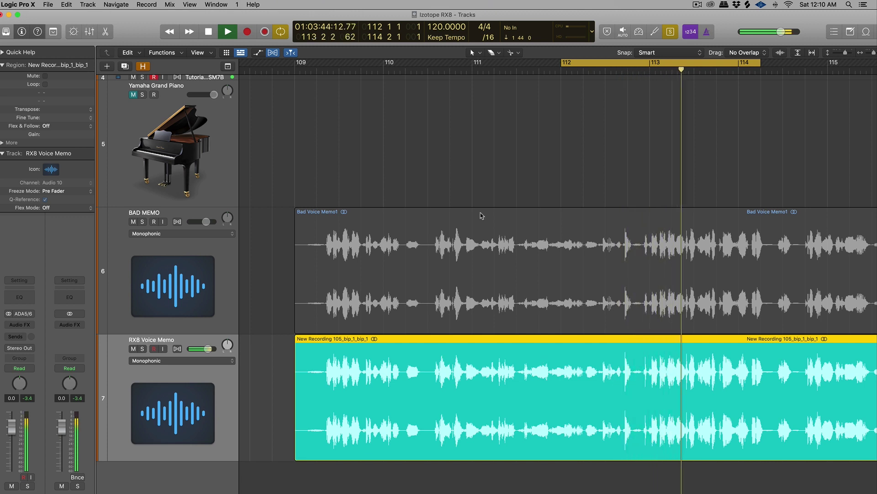
key("space")
Widen the loop to bars 109–114 and play the original memo through it
left_click_drag(316, 64, 807, 83)
key("space")
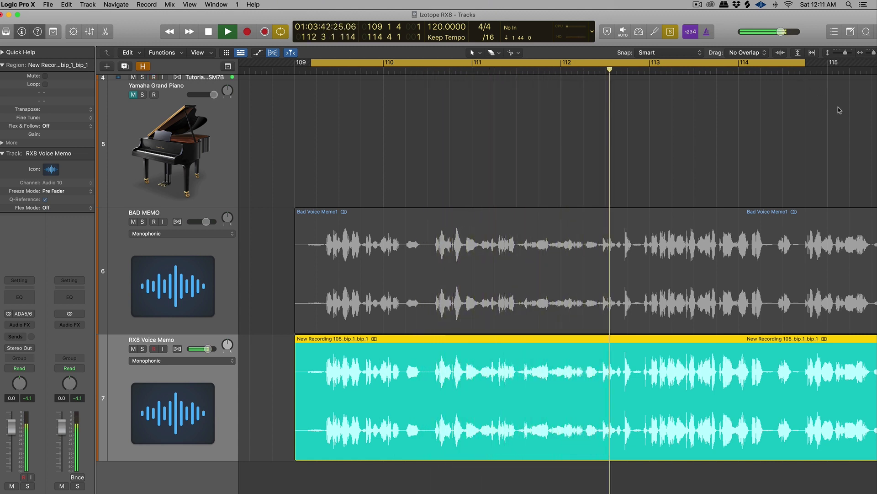
key("space")
left_click(352, 218)
key("shift+space")
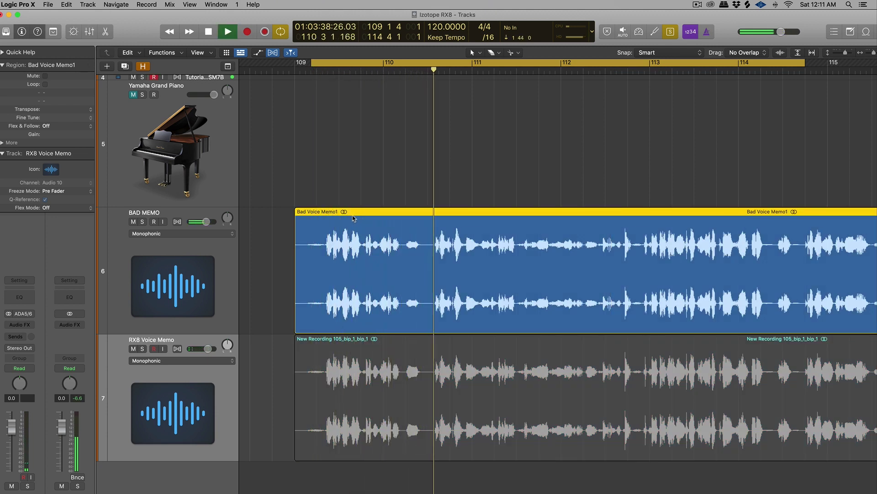
key("space")
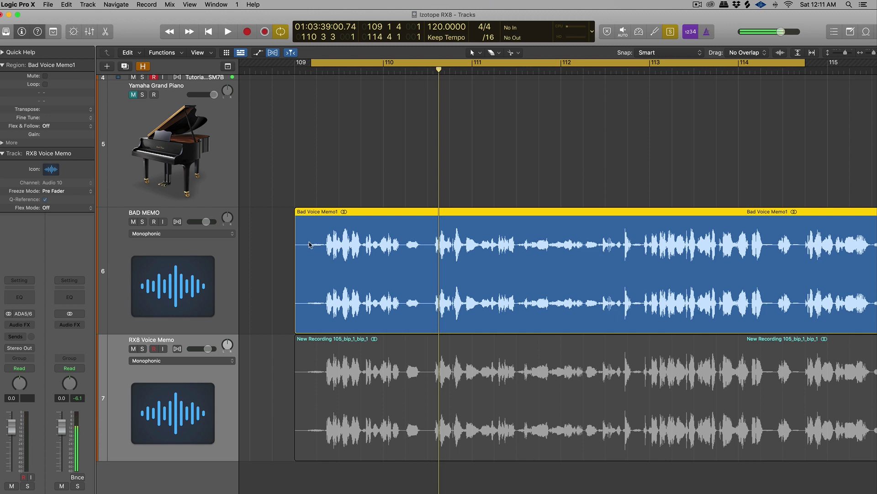
Play the repaired New Recording region, then switch back to the original near the loop start
left_click(326, 239)
left_click(401, 351)
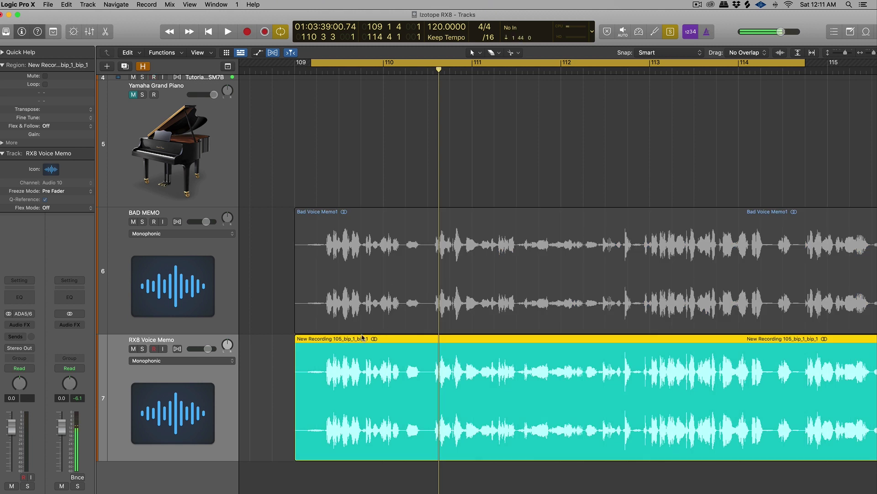
scroll(412, 327, "up", 3)
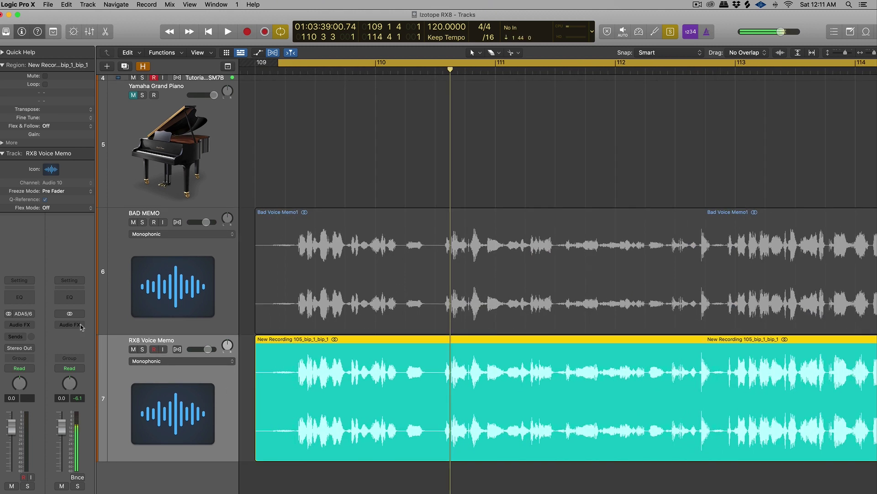
key("space")
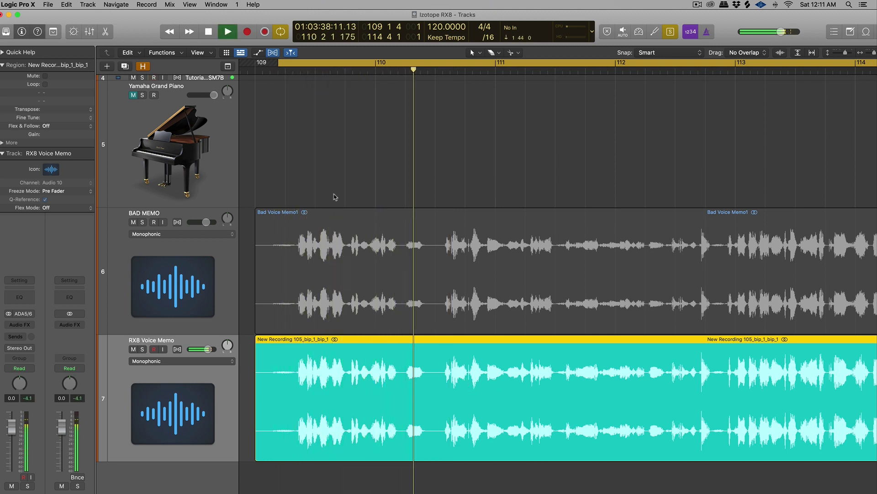
left_click(342, 224)
left_click(313, 69)
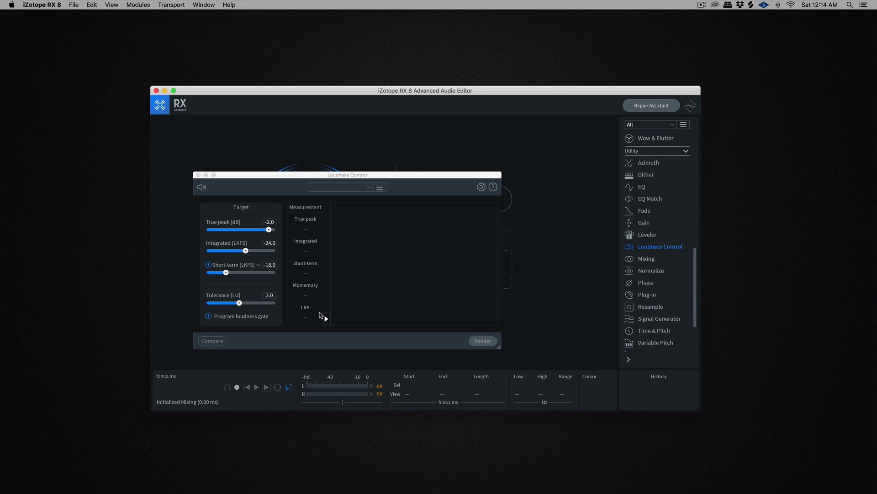
Browse the Loudness Control preset list down to Podcast Delivery and Public Radio - USA
left_click(364, 187)
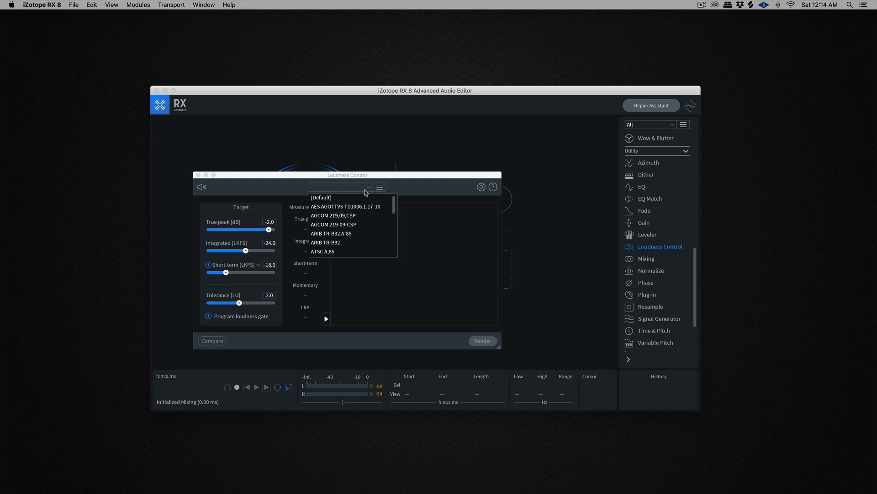
scroll(373, 223, "down", 2)
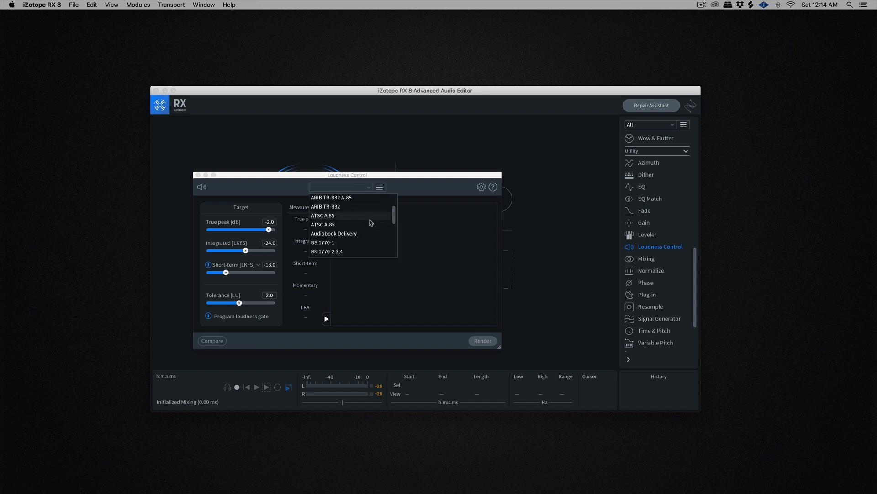
scroll(355, 229, "down", 3)
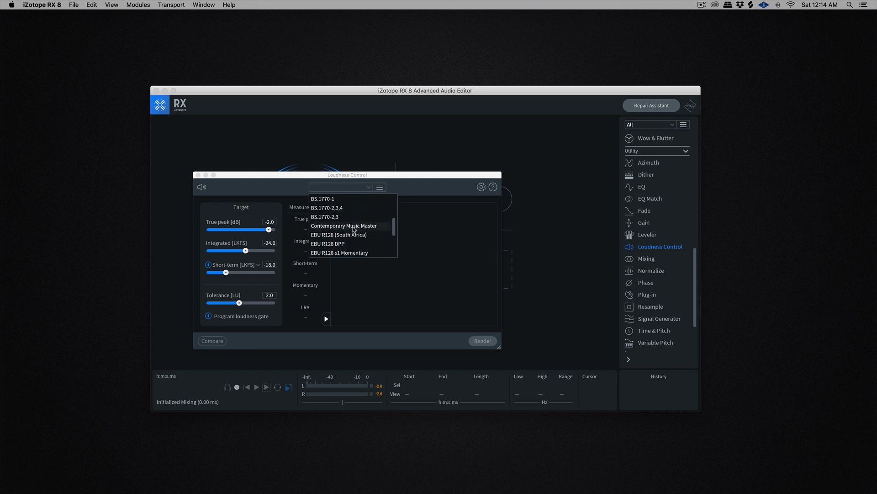
scroll(355, 229, "down", 4)
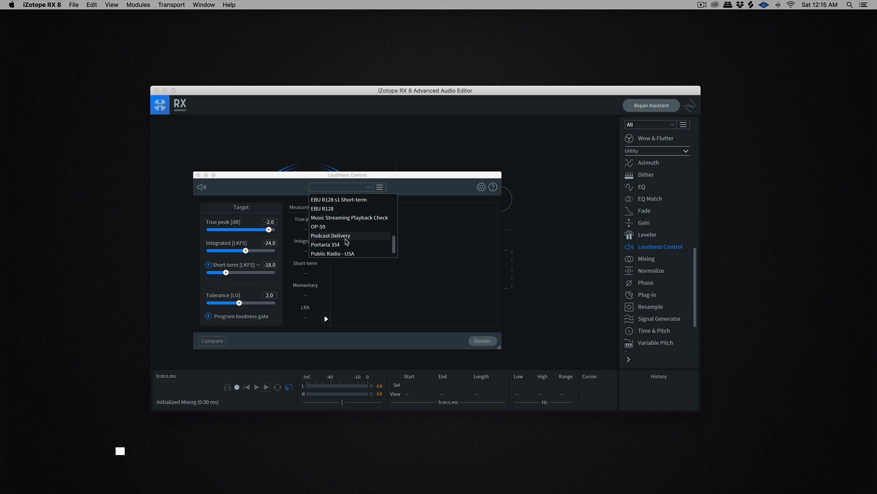
Close the preset list unchanged and nudge the Loudness Control window slightly
left_click(663, 72)
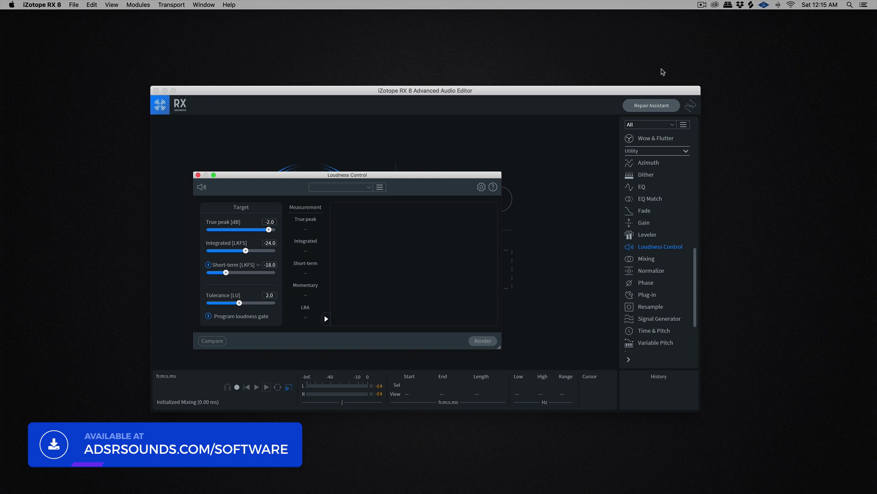
left_click_drag(355, 176, 361, 170)
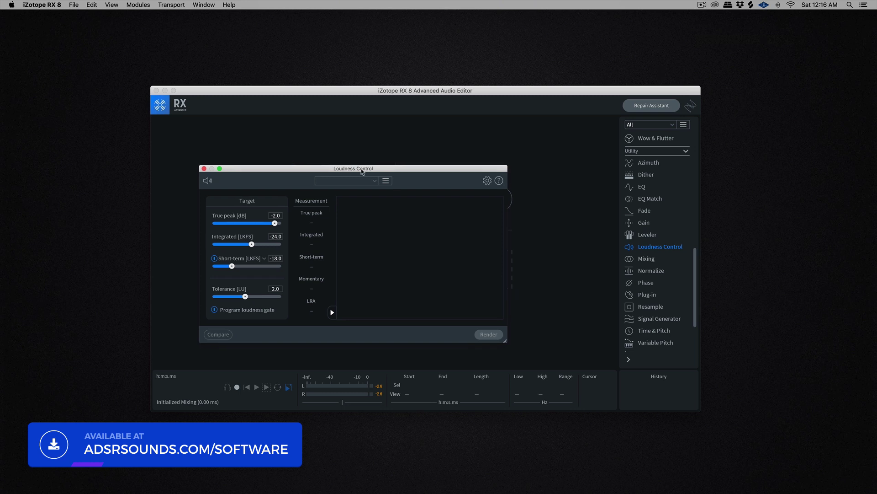